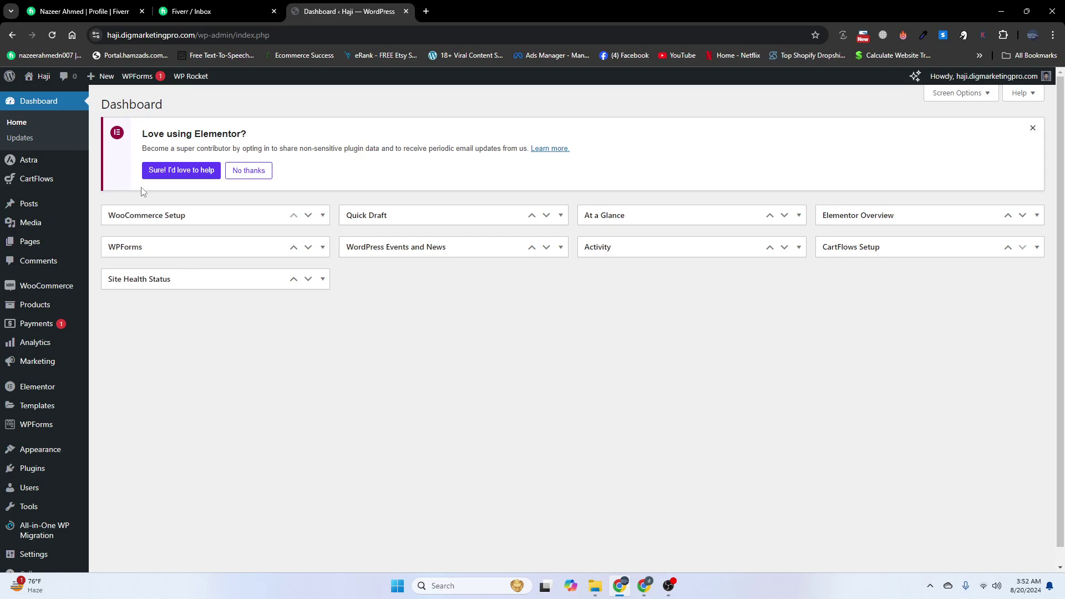
Open the live Haji site homepage in a new browser tab and switch to it.
mouse_move(43, 78)
right_click(60, 99)
left_click(83, 102)
left_click(477, 5)
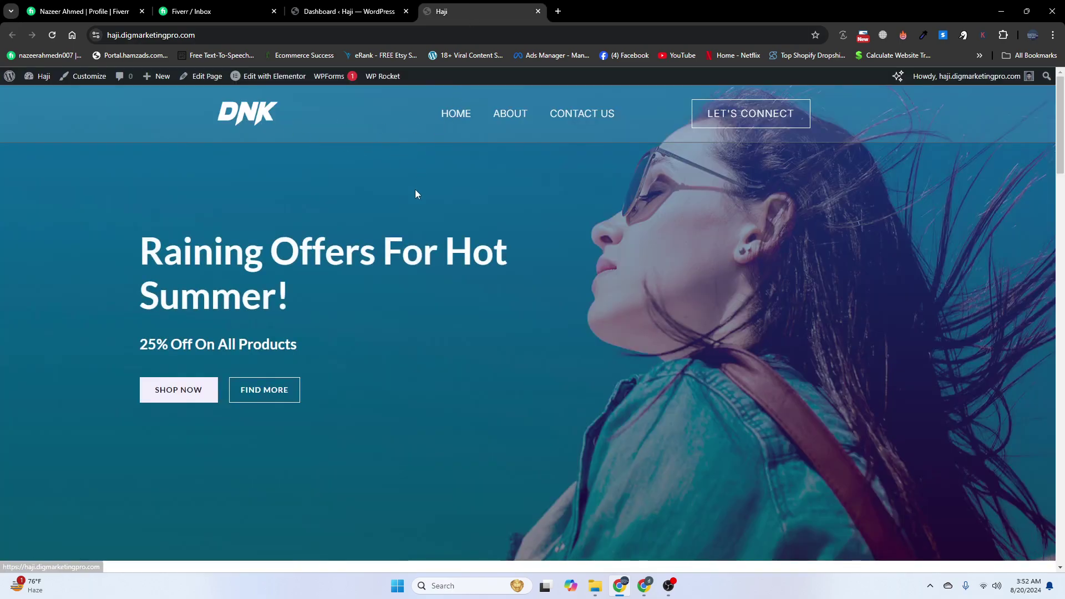
scroll(414, 207, "down", 3)
scroll(411, 223, "up", 3)
scroll(411, 228, "down", 1)
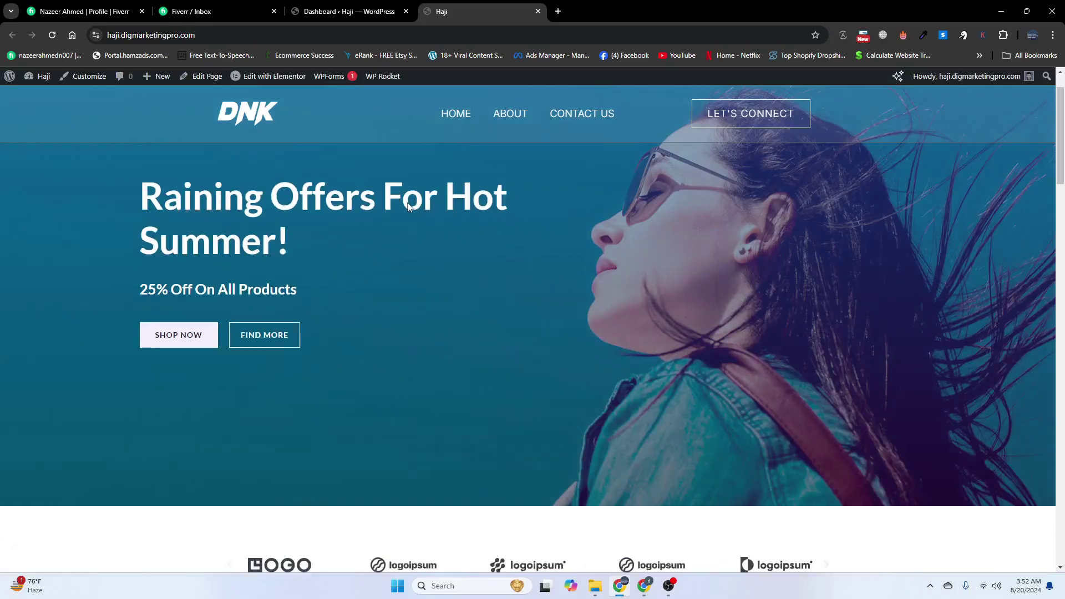
scroll(397, 221, "up", 1)
scroll(394, 220, "down", 3)
scroll(392, 221, "up", 3)
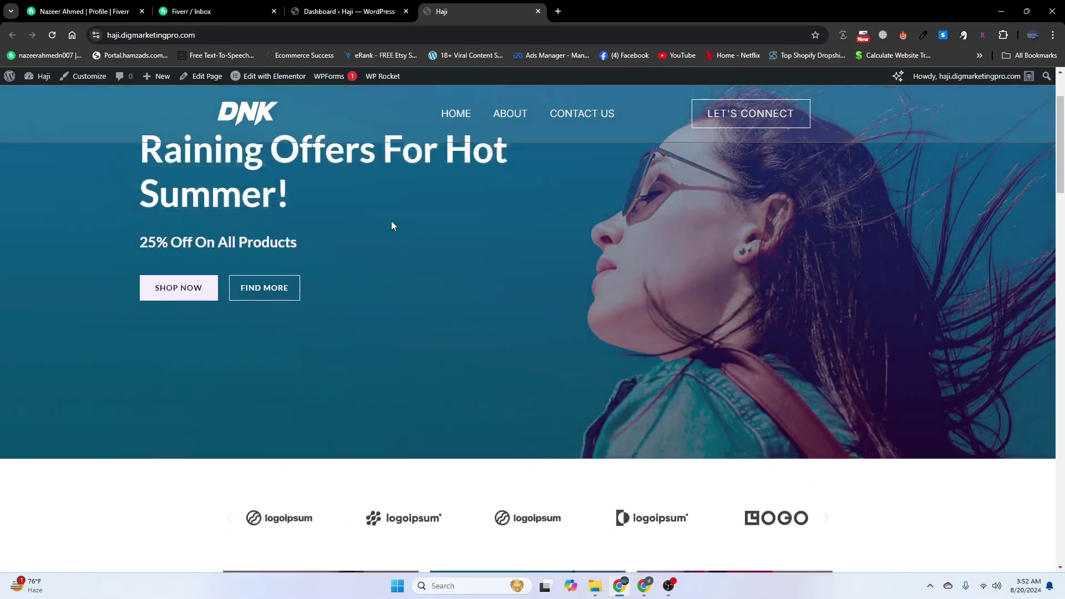
left_click(452, 118)
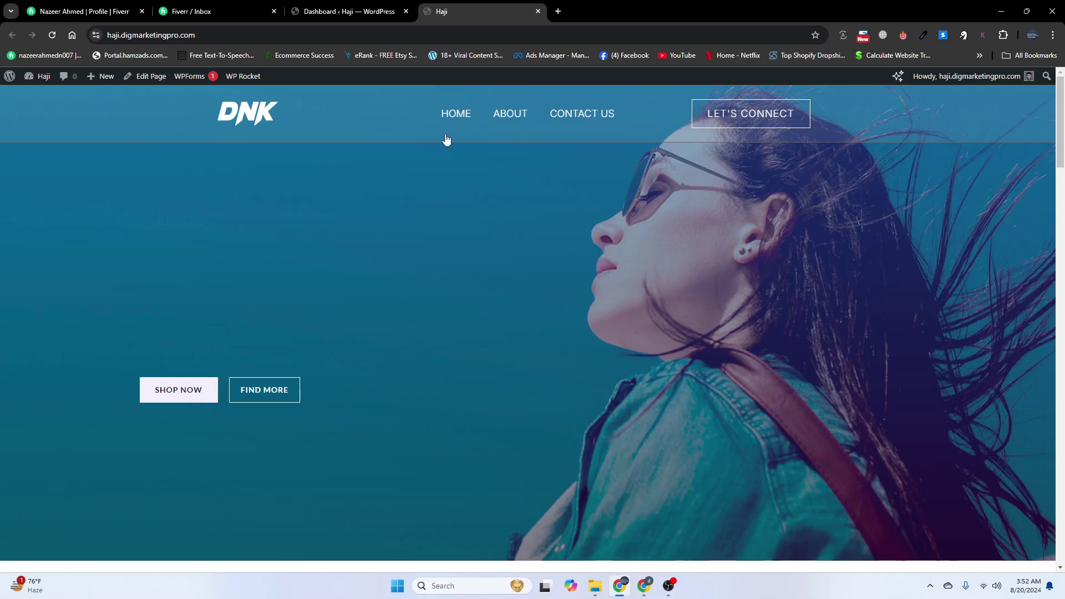
scroll(408, 217, "down", 3)
scroll(428, 212, "up", 3)
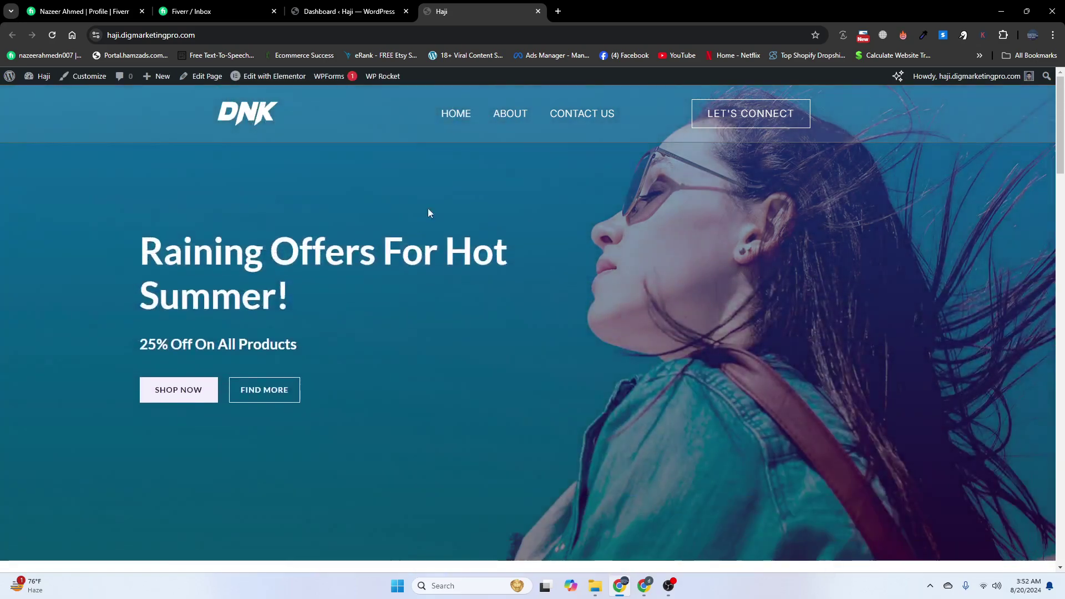
left_click(571, 113)
scroll(471, 250, "down", 3)
scroll(472, 254, "up", 3)
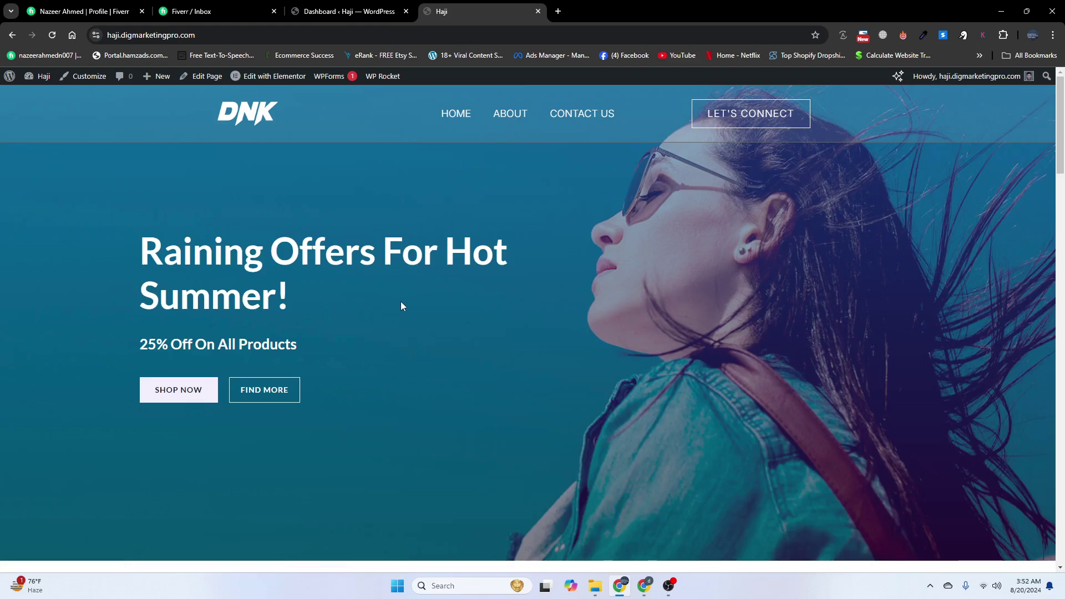
From Saved Templates, create a new Header-type template named 'About Header'.
left_click(350, 5)
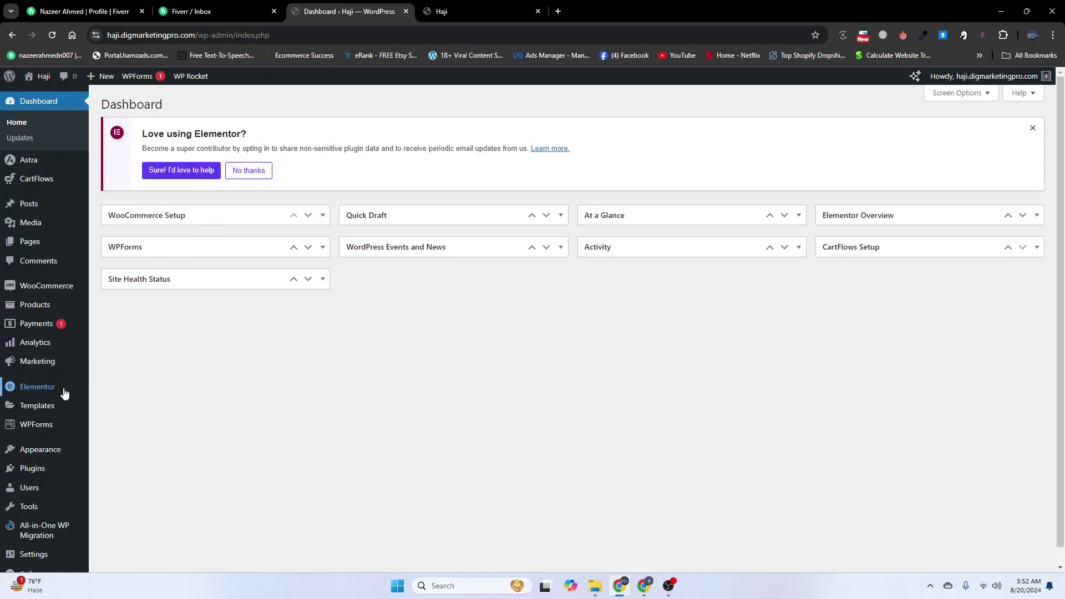
mouse_move(40, 406)
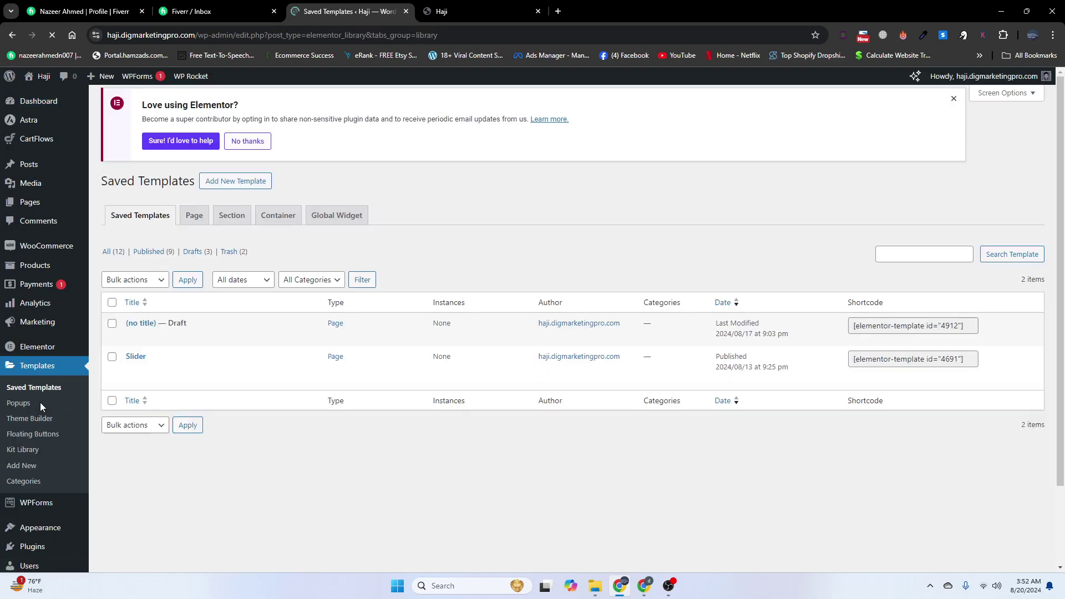
left_click(254, 105)
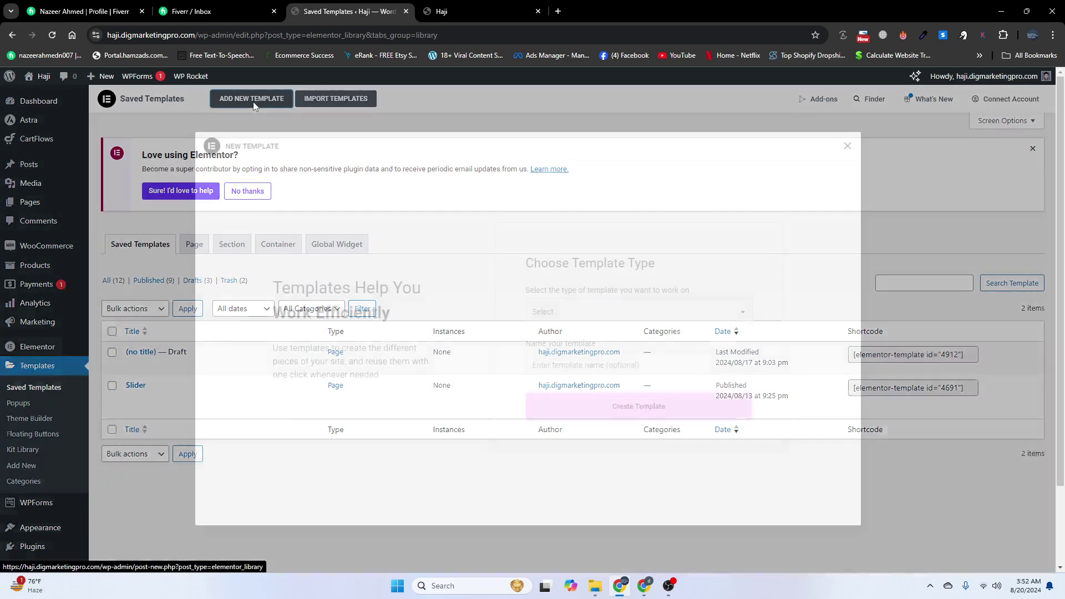
left_click(597, 318)
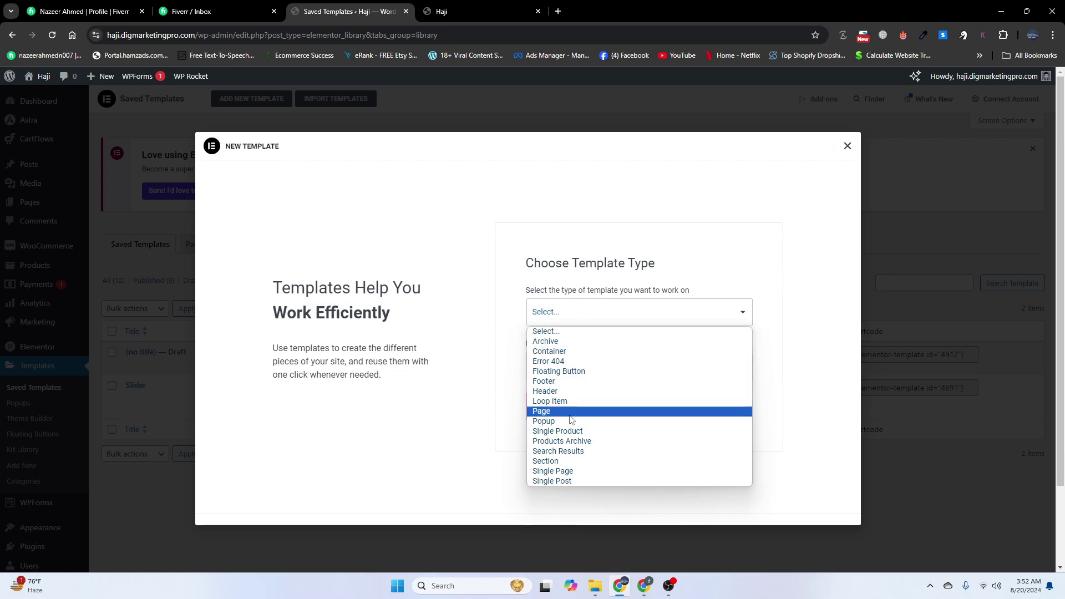
left_click(564, 392)
left_click(564, 369)
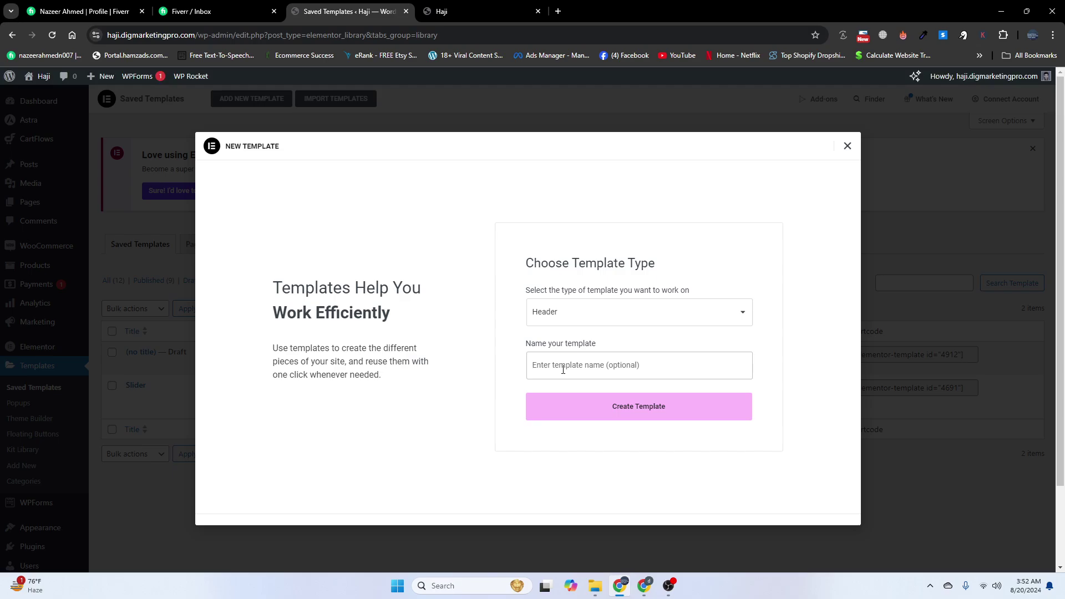
type("About Header")
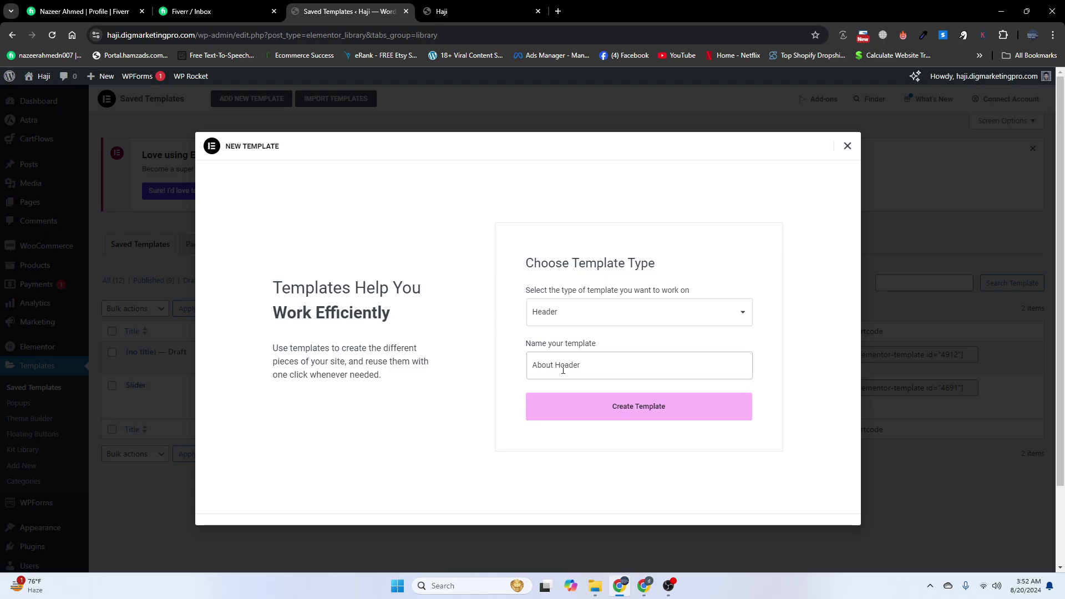
left_click(601, 418)
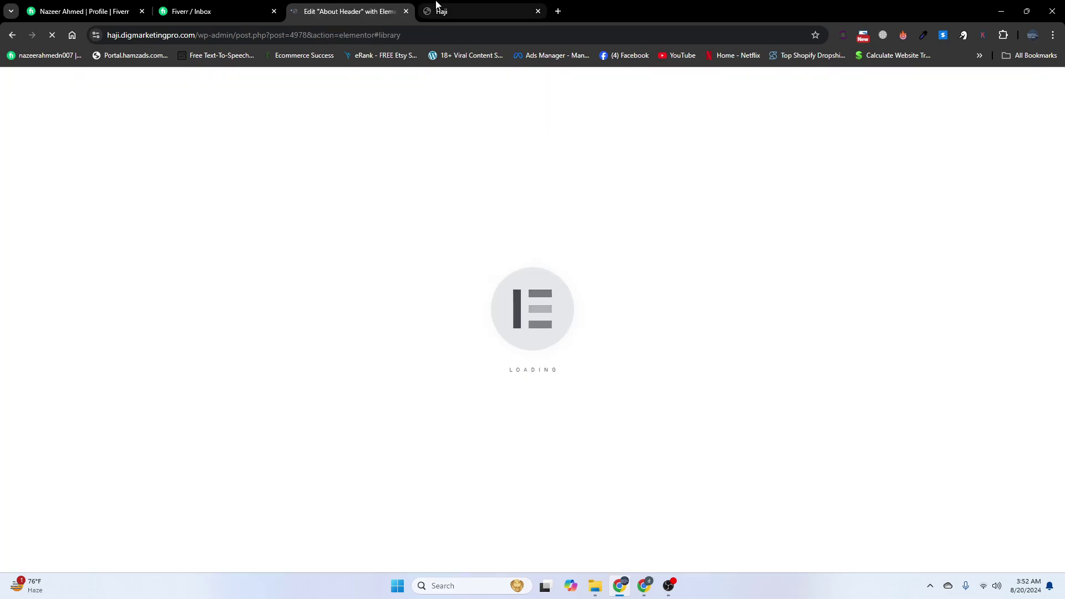
Open the WordPress Dashboard in a new tab and move that tab to third position.
left_click(456, 10)
mouse_move(40, 78)
right_click(46, 99)
left_click(68, 106)
left_click_drag(602, 6, 372, 4)
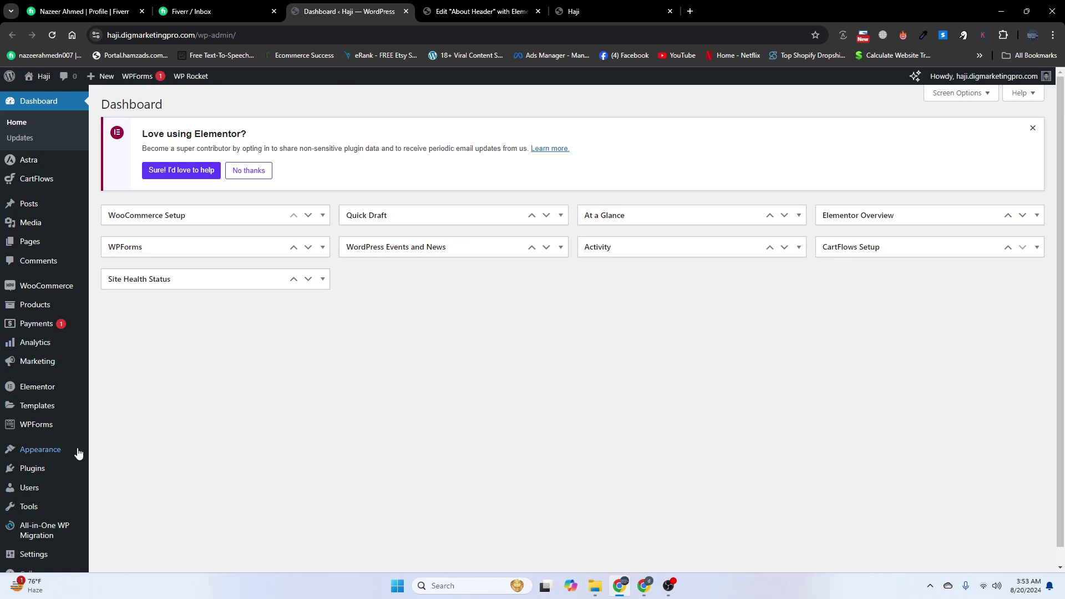
On Installed Plugins, highlight the inactive Elementor Header & Footer Builder plugin name.
mouse_move(35, 471)
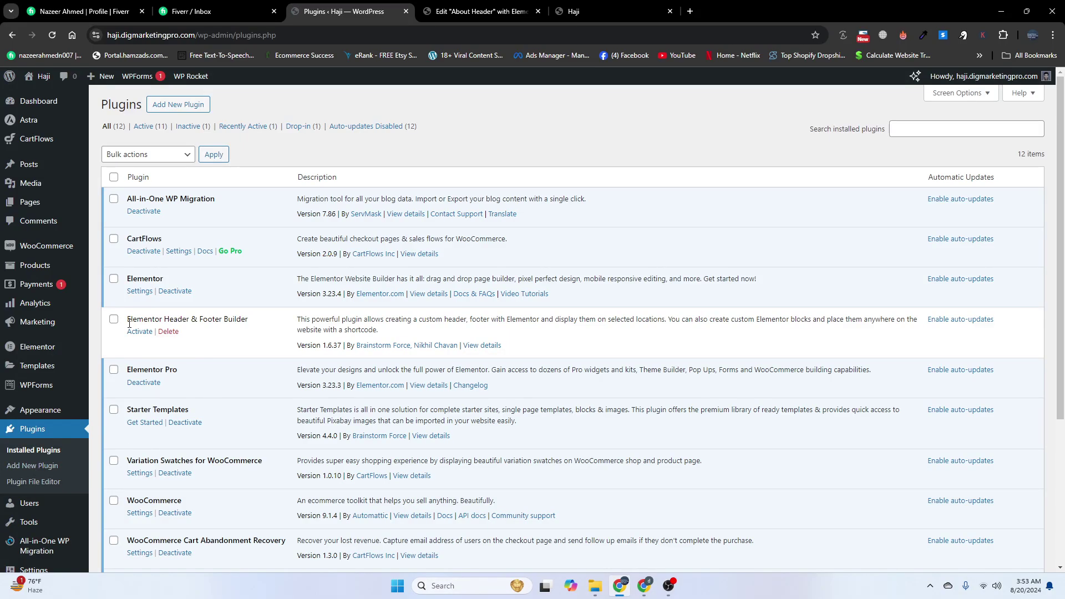
left_click_drag(127, 319, 247, 319)
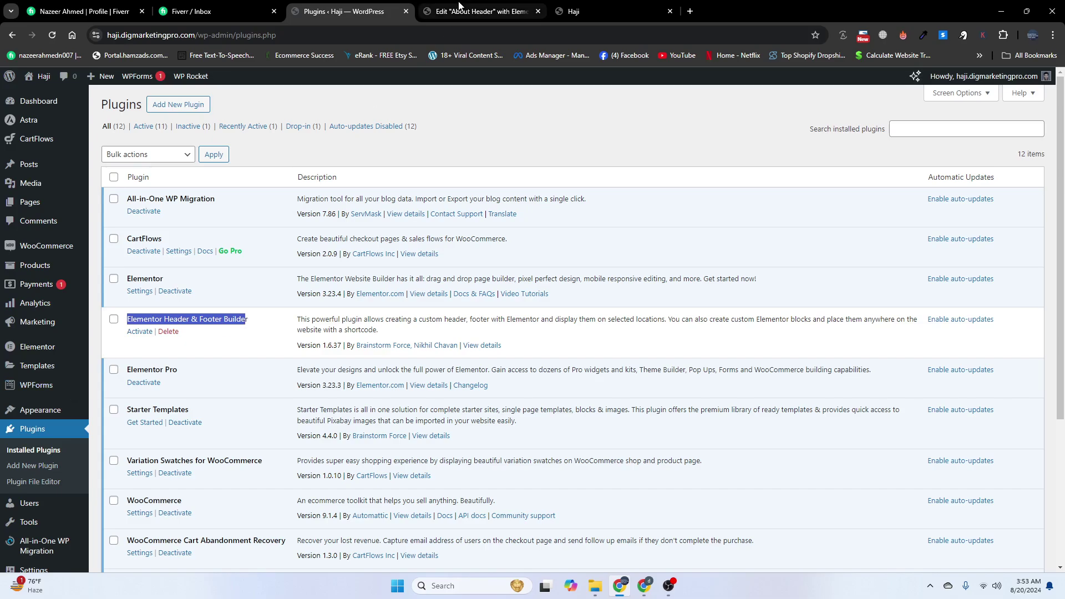
left_click(460, 10)
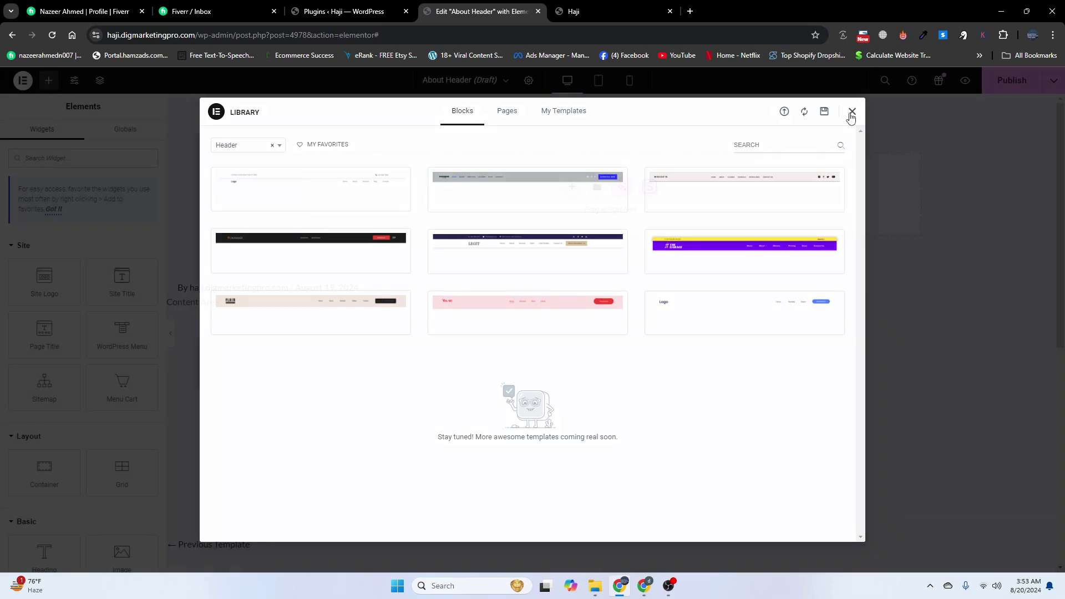
Close the template library and add a three-column flexbox container to the canvas.
left_click(852, 113)
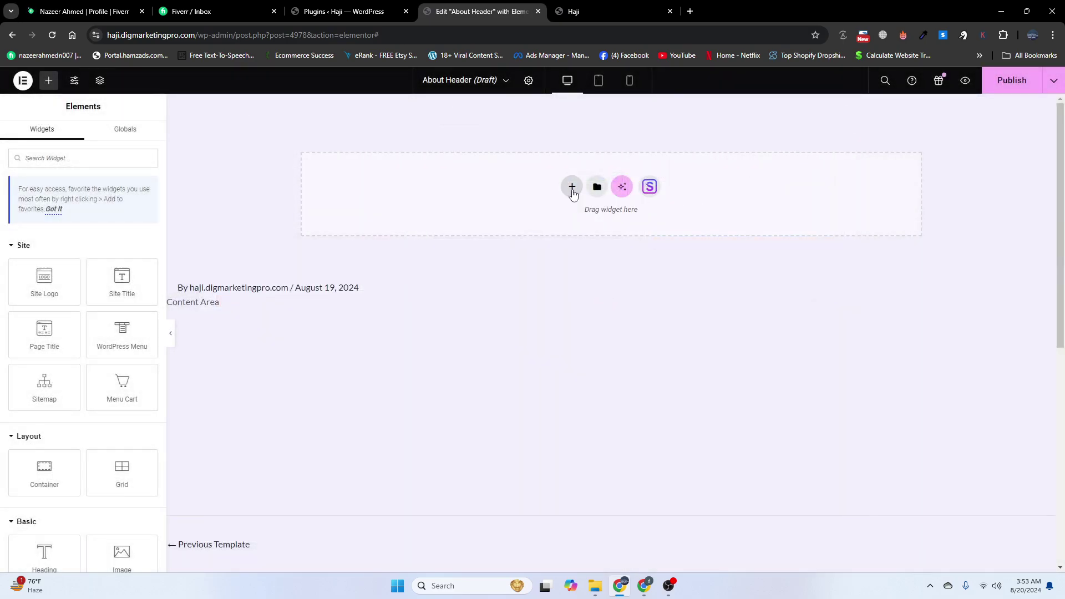
left_click(572, 188)
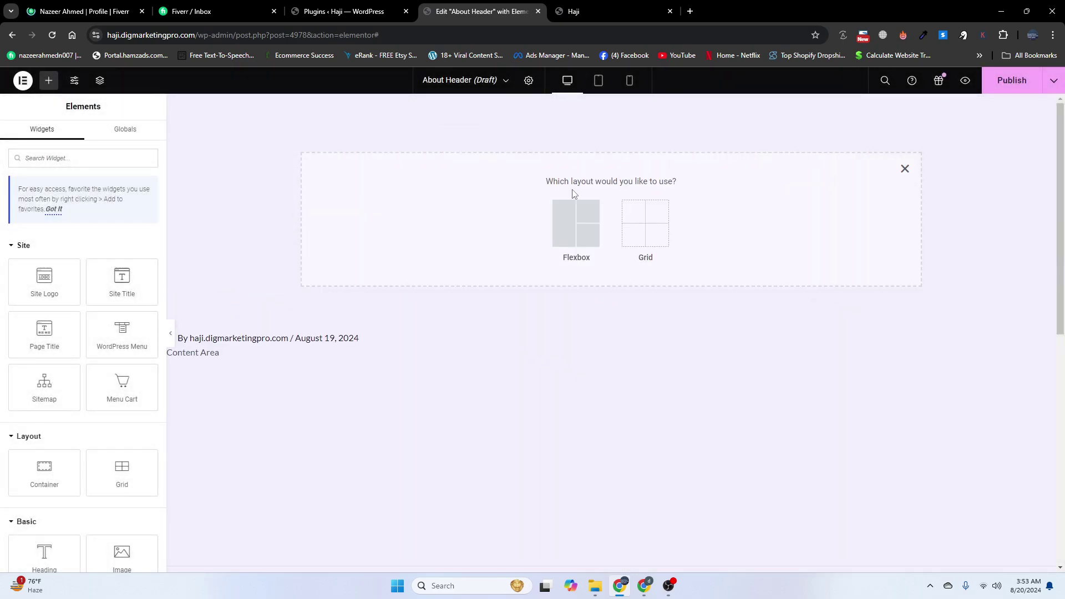
left_click(566, 231)
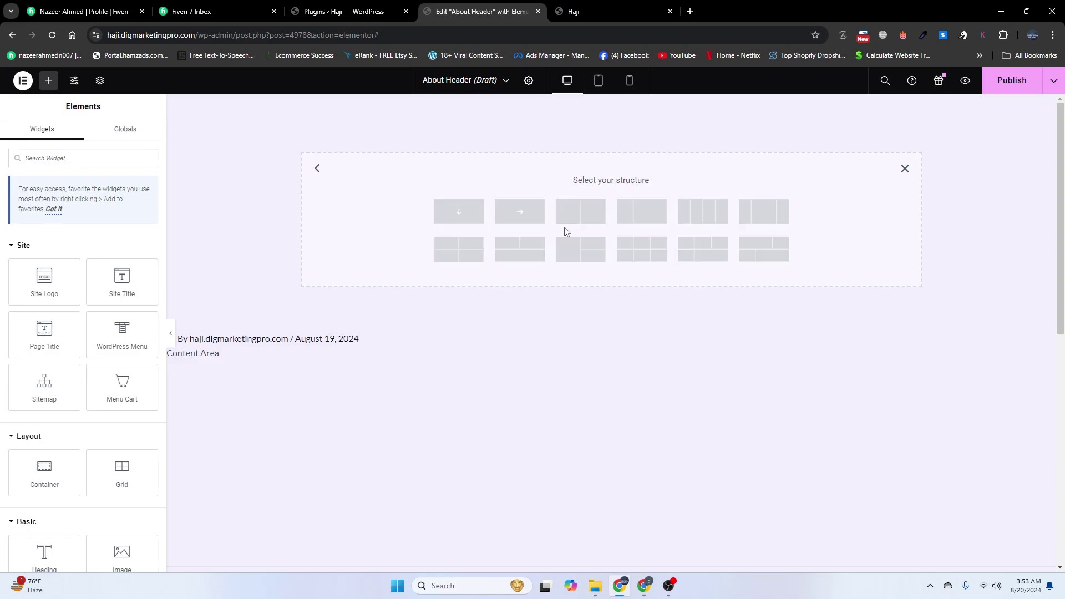
left_click(762, 216)
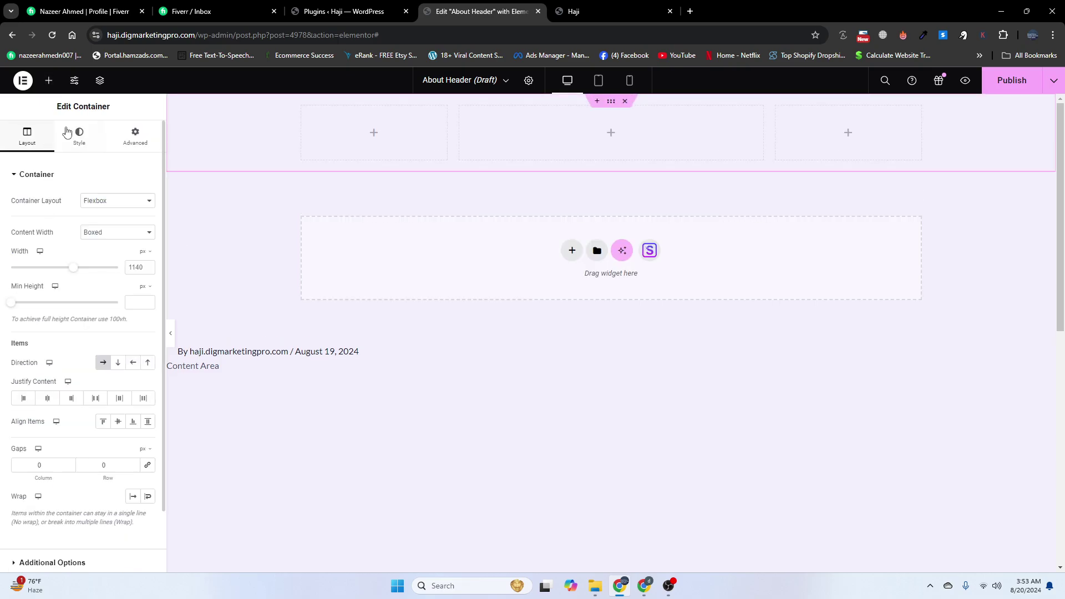
left_click(49, 81)
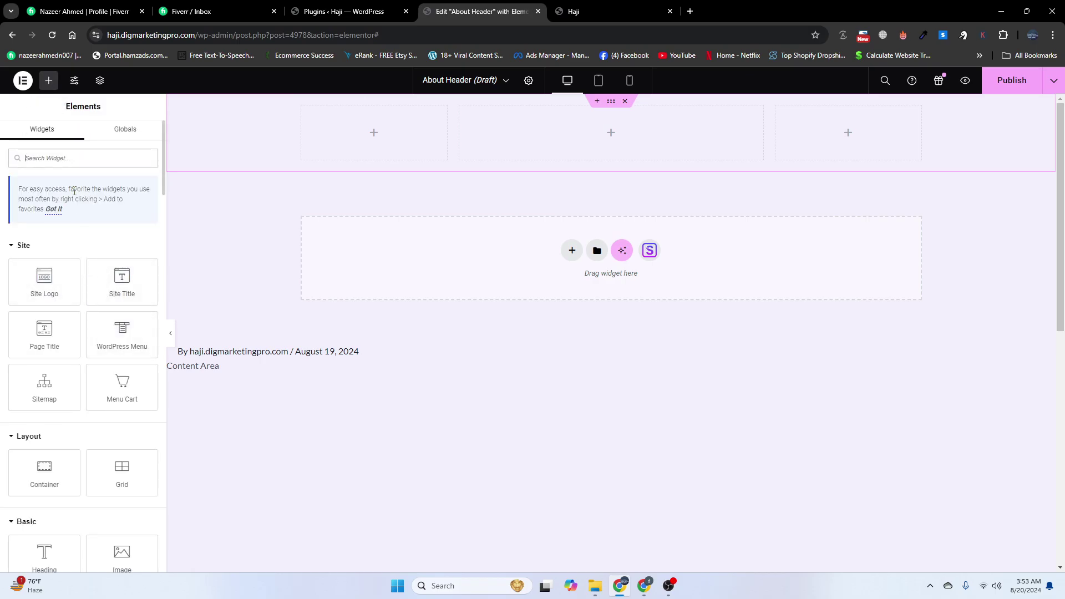
Place an Image widget in the first column and a WordPress Menu in the second.
type("im")
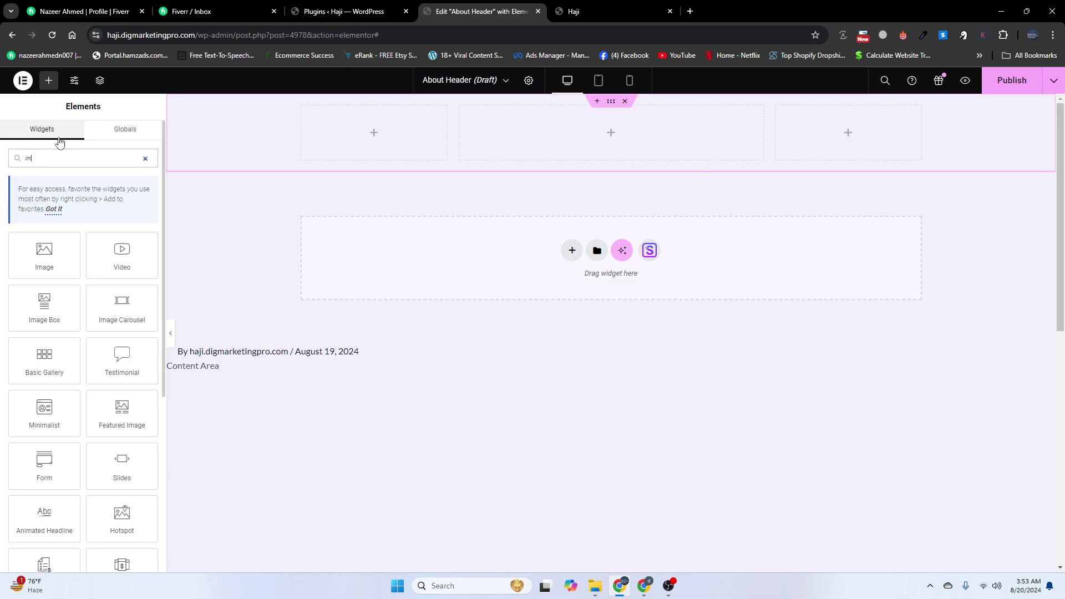
left_click_drag(44, 250, 351, 147)
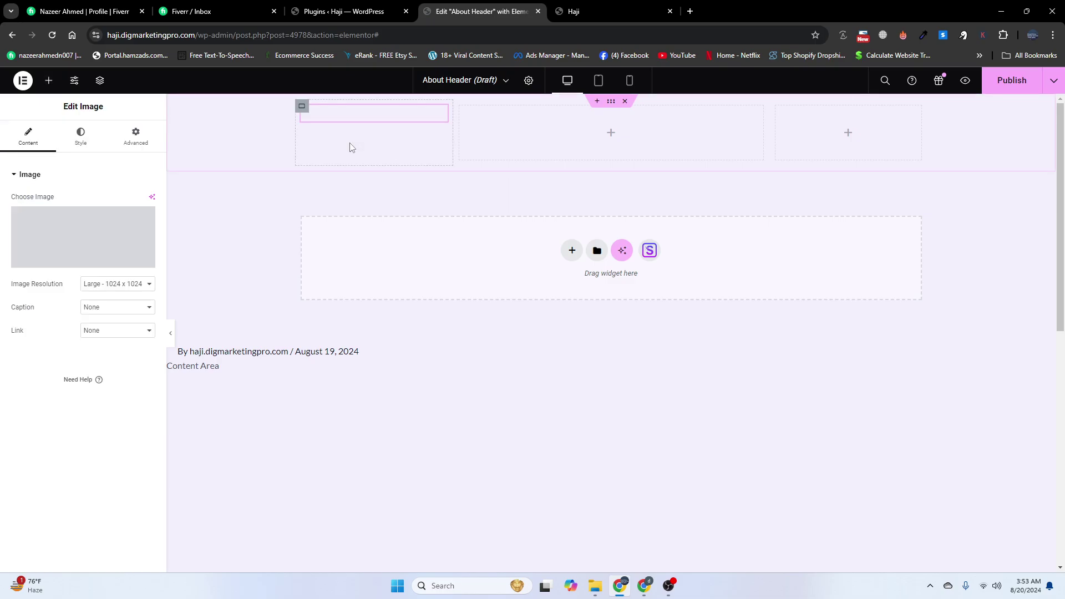
left_click(49, 80)
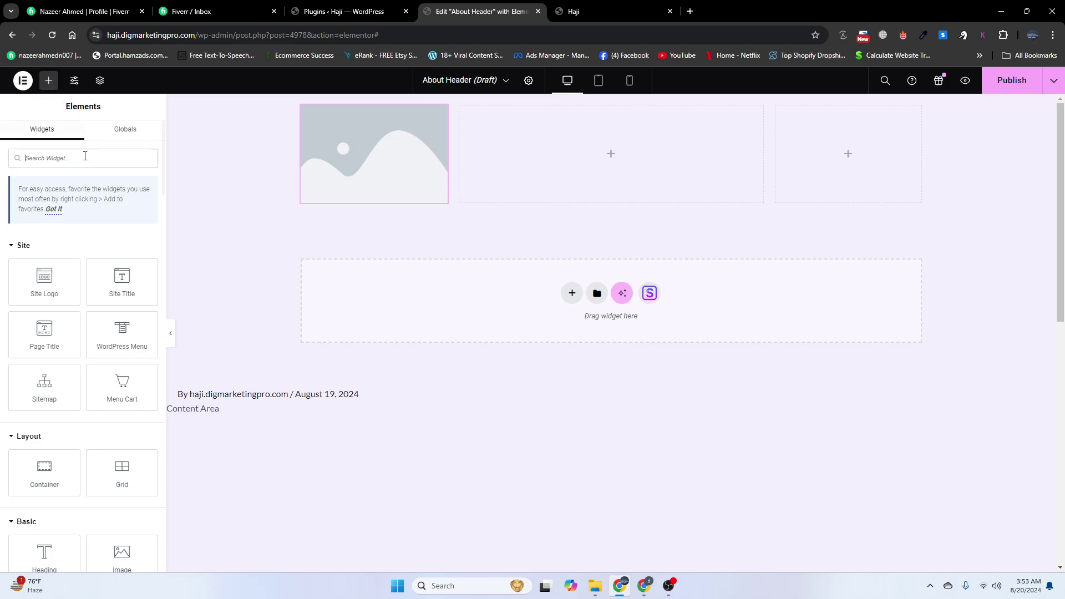
left_click_drag(122, 333, 605, 147)
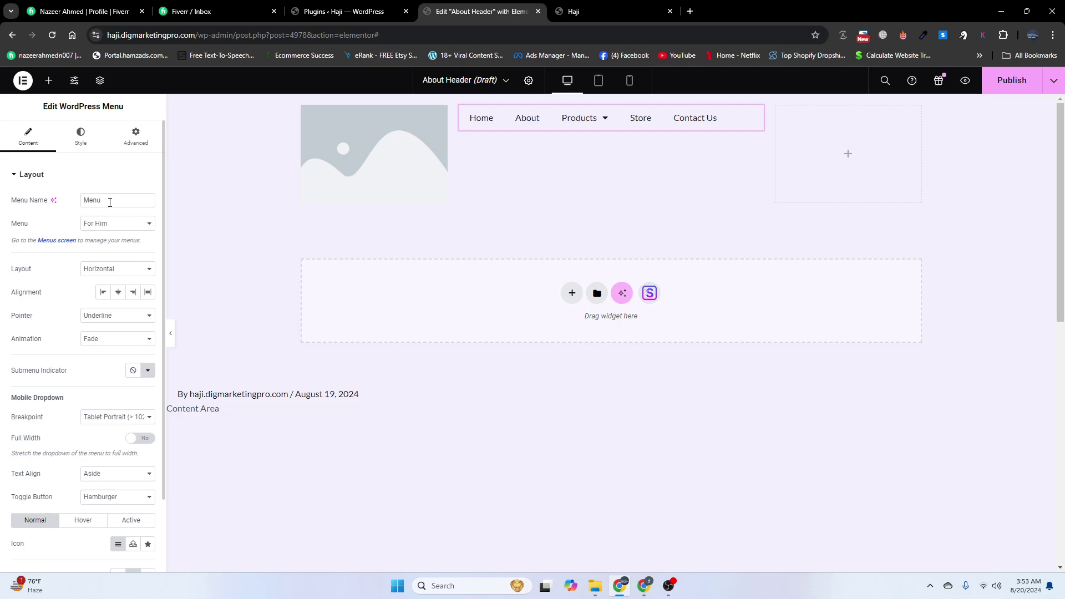
Set the Nav Menu widget to display the For Him menu.
left_click(115, 222)
left_click(114, 260)
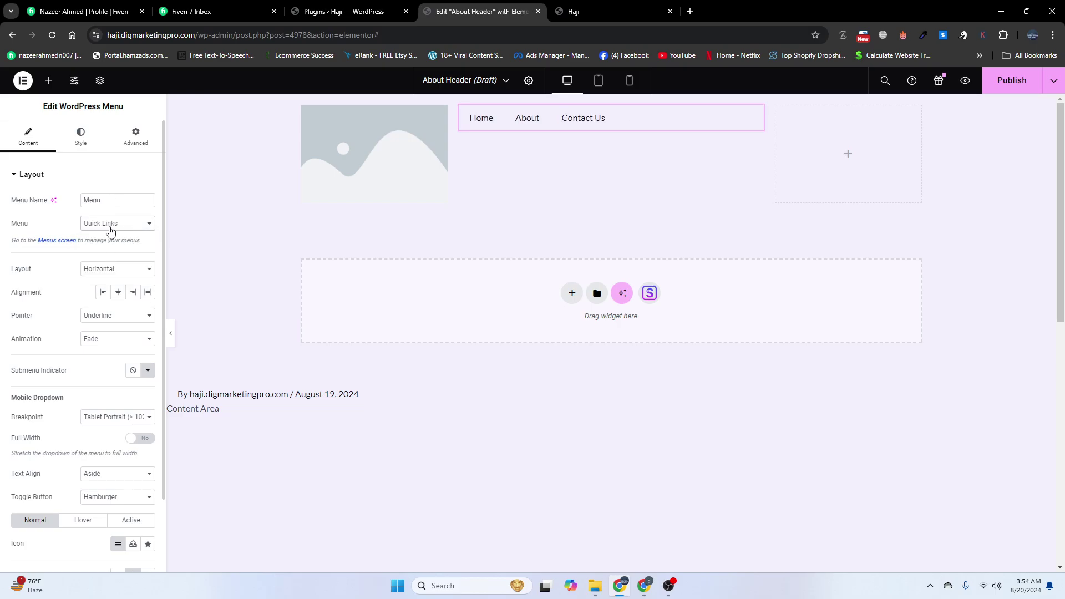
left_click(110, 227)
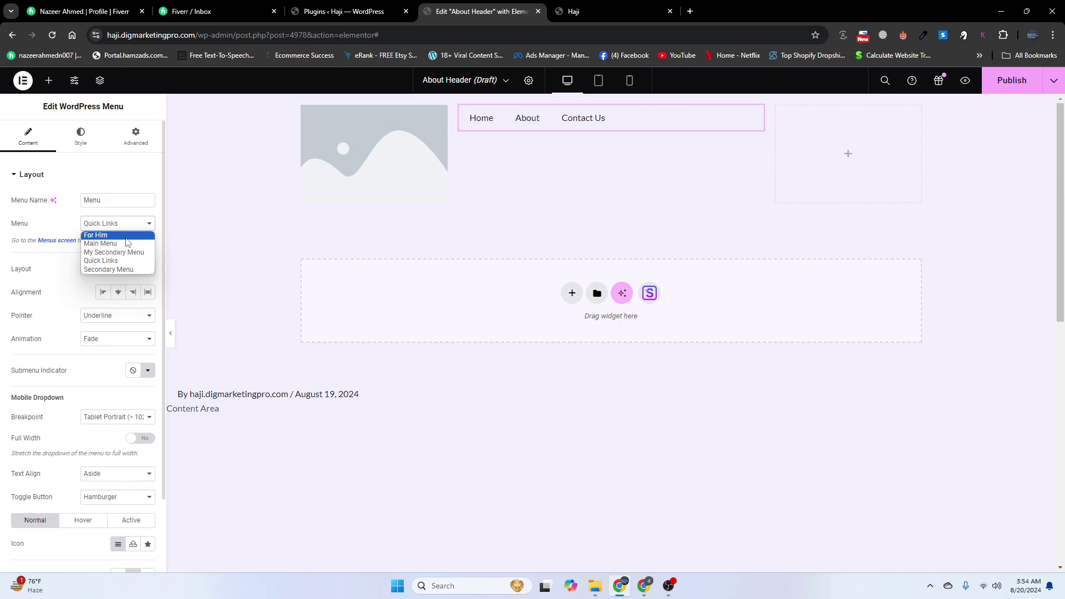
left_click(100, 261)
left_click(105, 224)
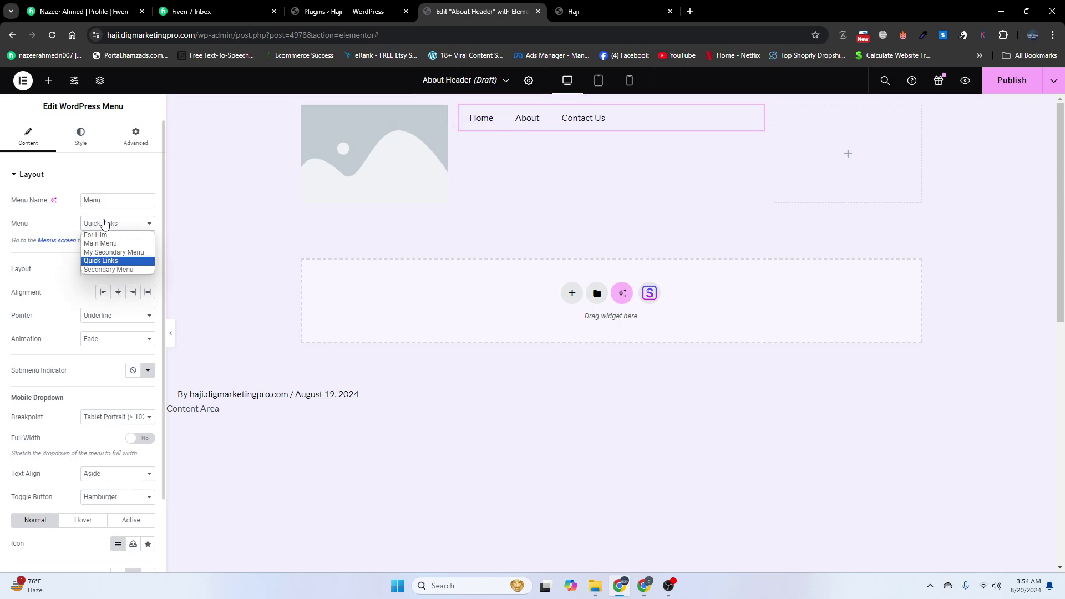
left_click(114, 270)
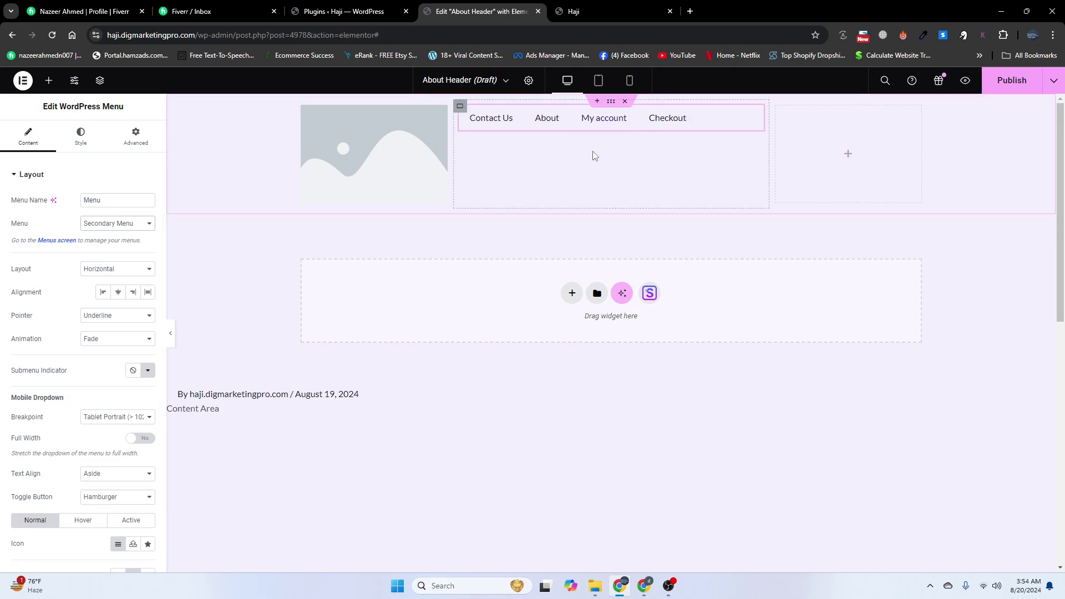
left_click(121, 222)
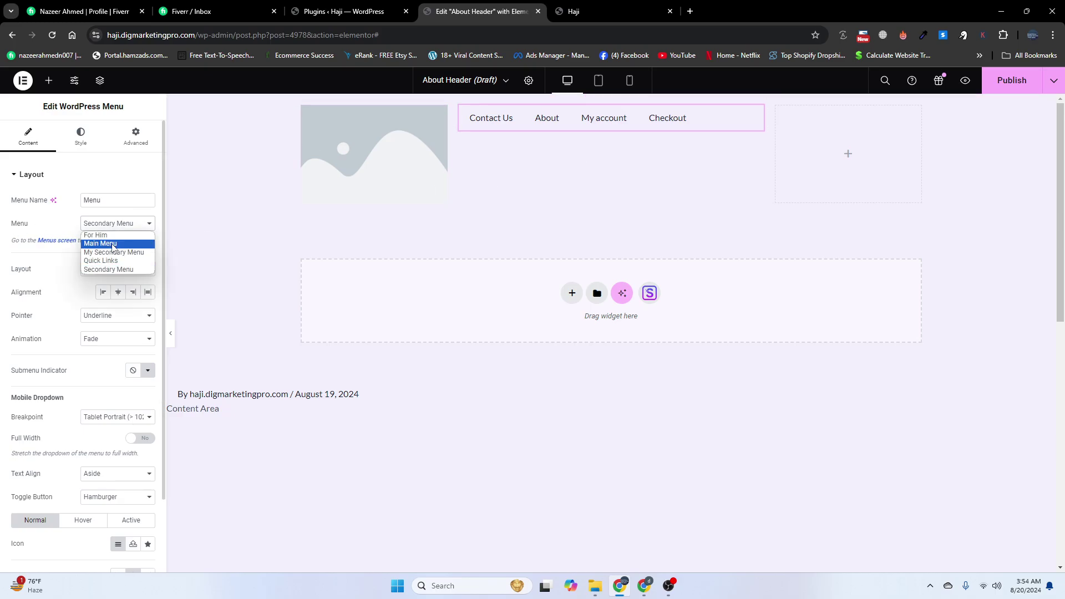
left_click(113, 236)
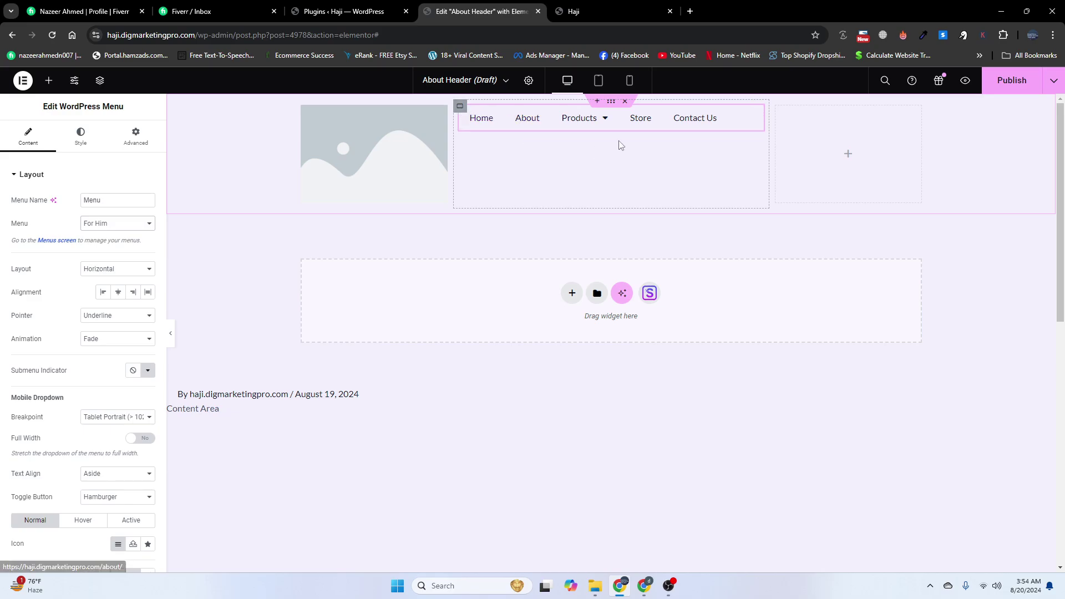
Add a Button widget to the empty right-hand header column.
left_click(850, 157)
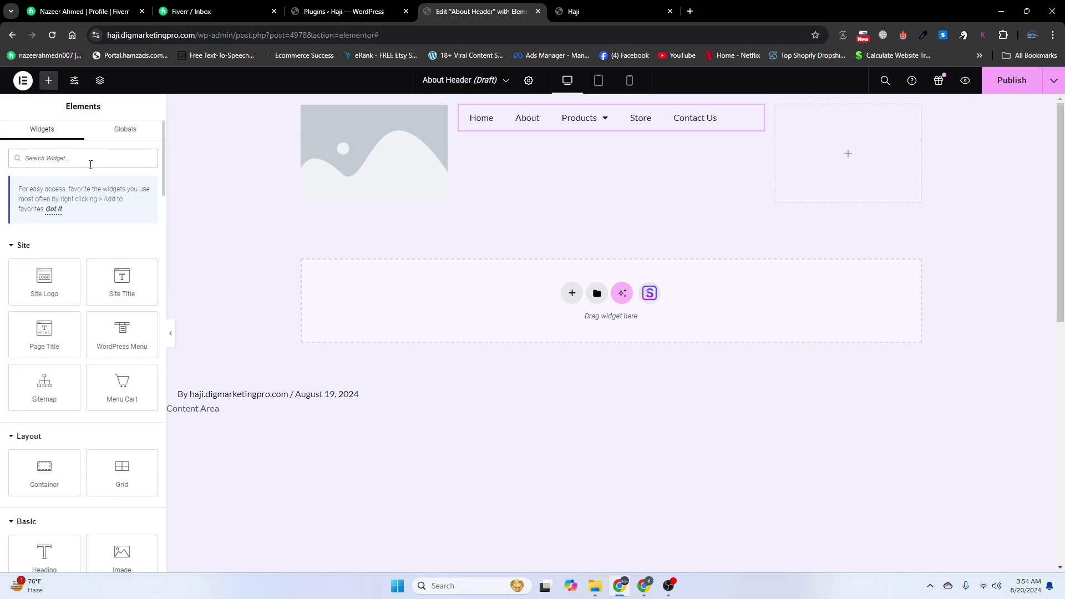
left_click(91, 164)
type("but")
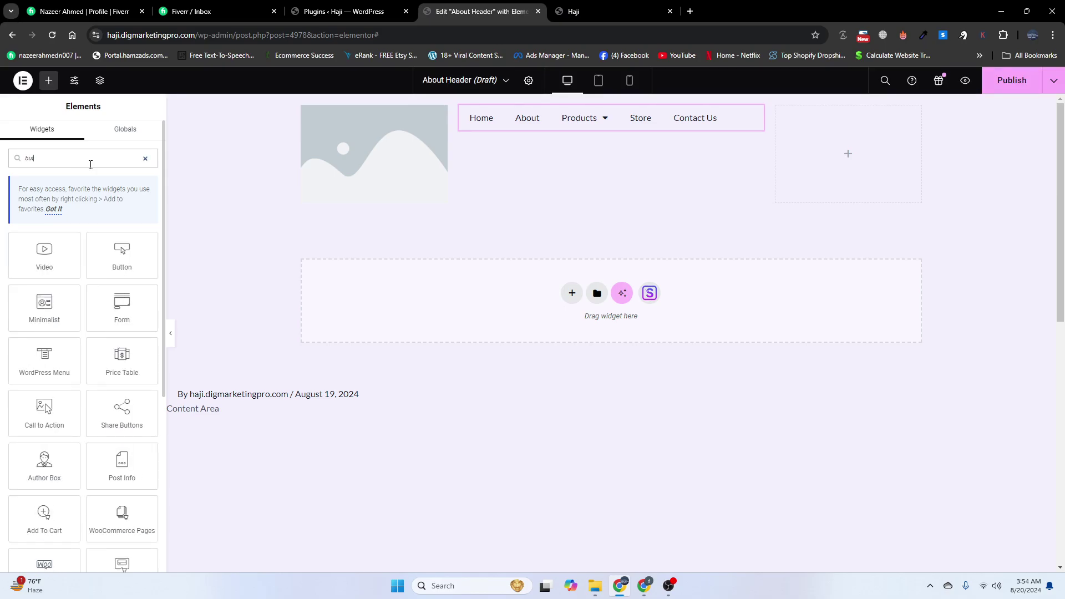
left_click_drag(122, 254, 830, 158)
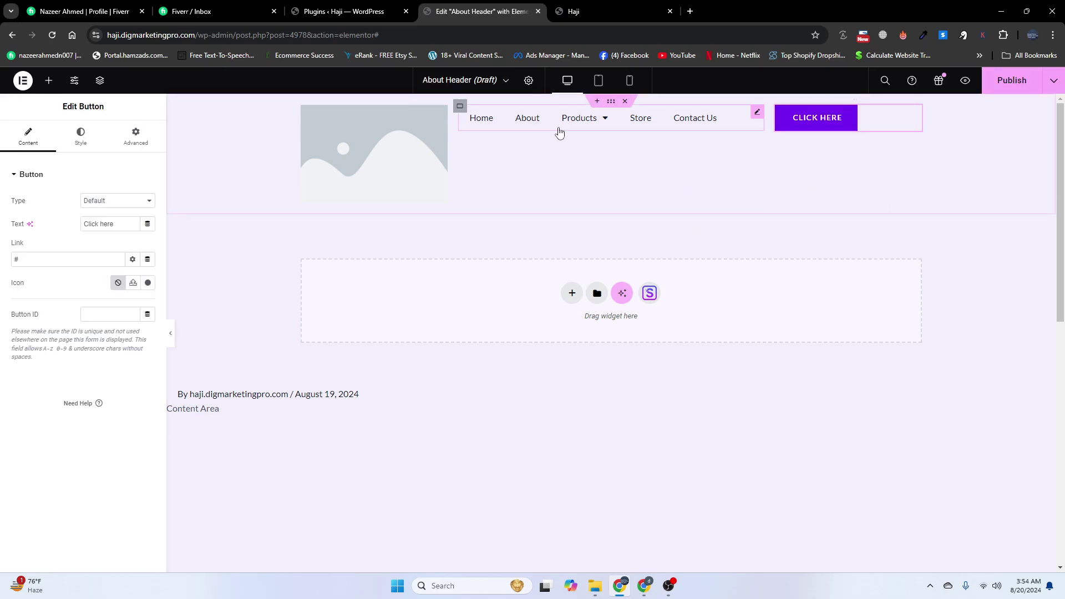
left_click(389, 158)
left_click(122, 231)
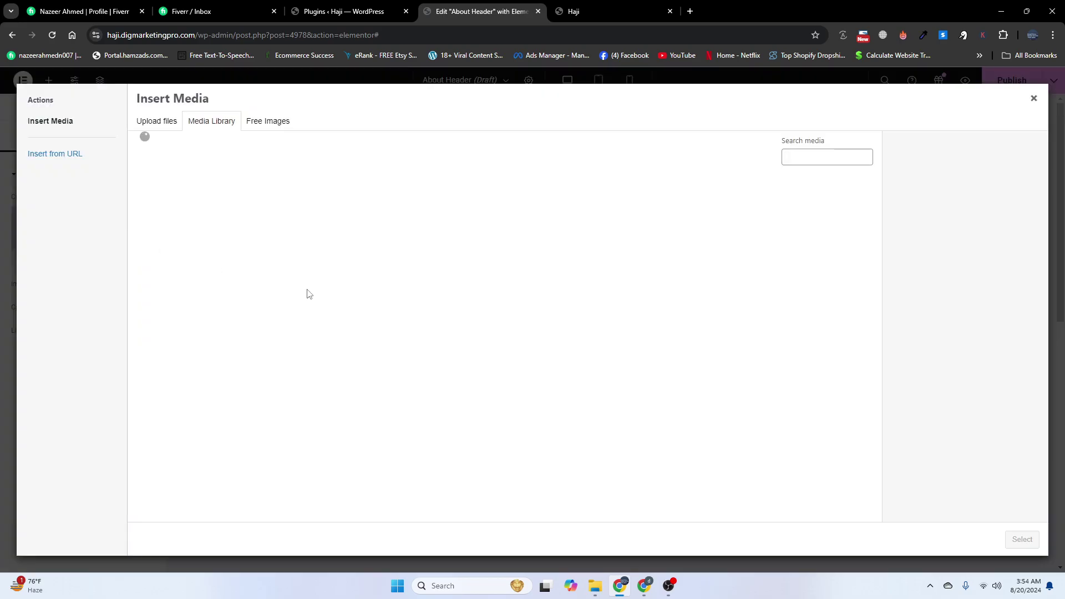
scroll(291, 416, "down", 10)
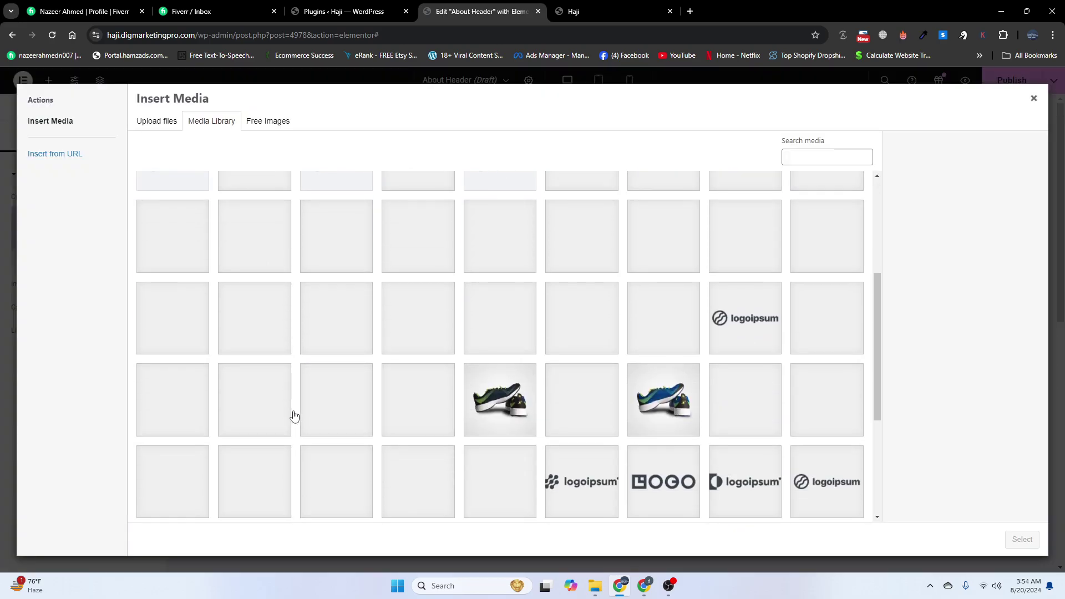
left_click(516, 507)
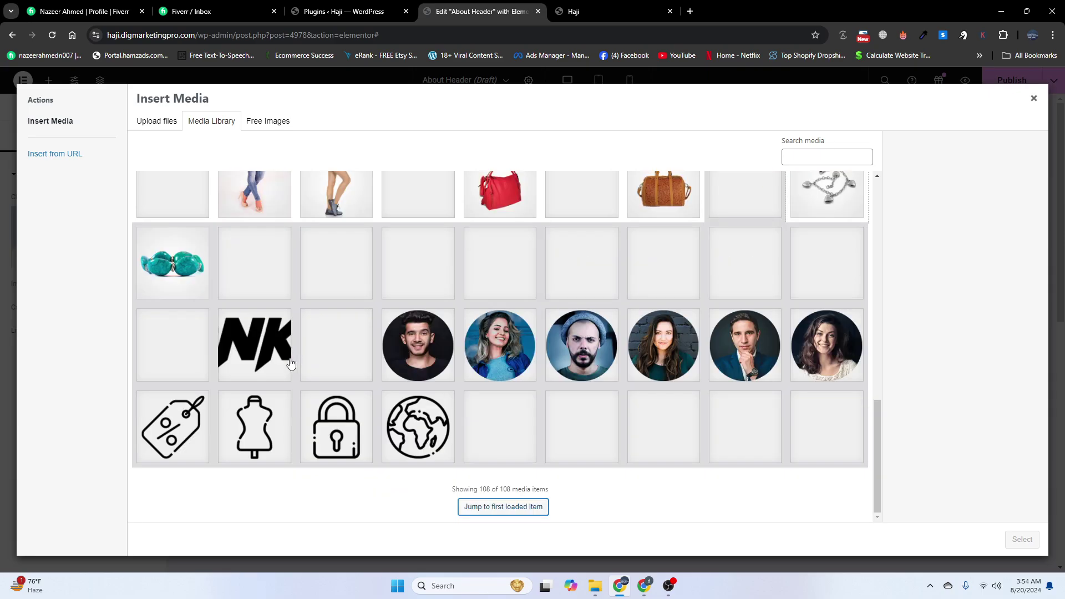
scroll(272, 375, "up", 2)
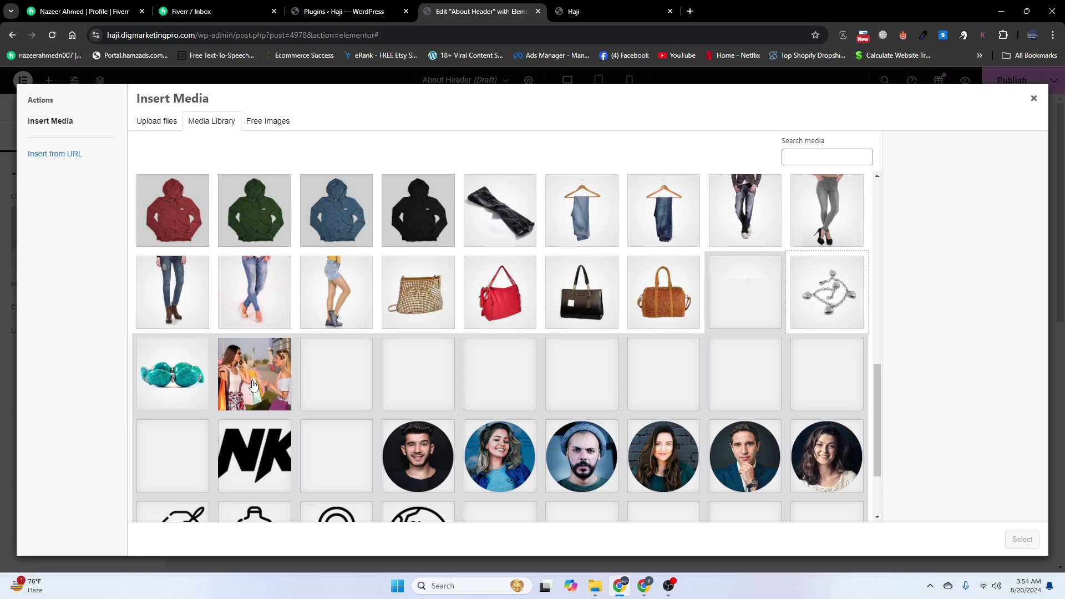
scroll(184, 421, "down", 2)
left_click(191, 355)
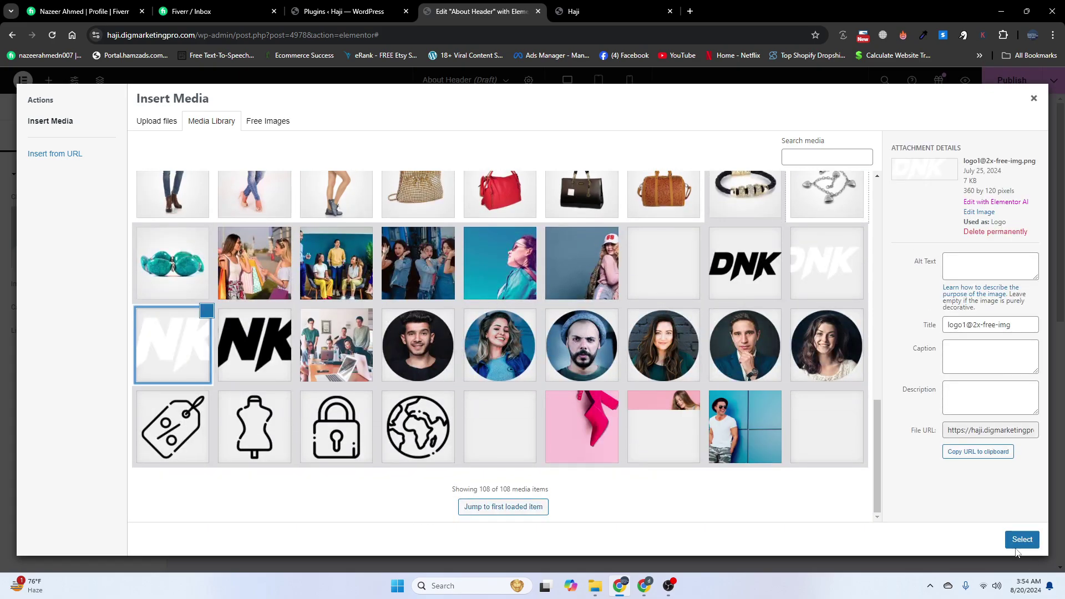
left_click(1021, 541)
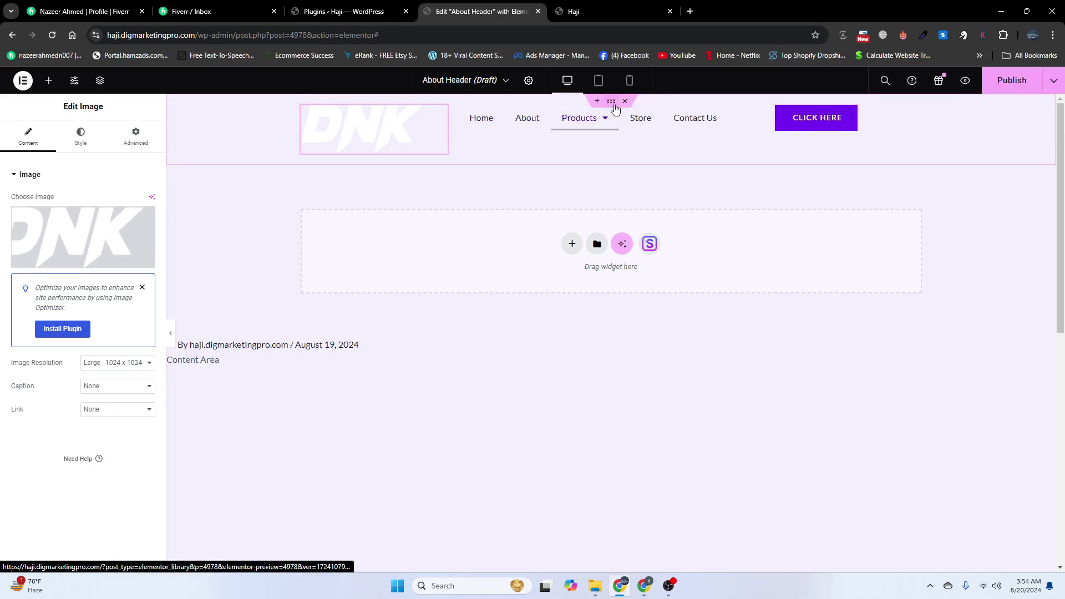
Centre the logo and navigation menu within their header columns.
left_click(450, 125)
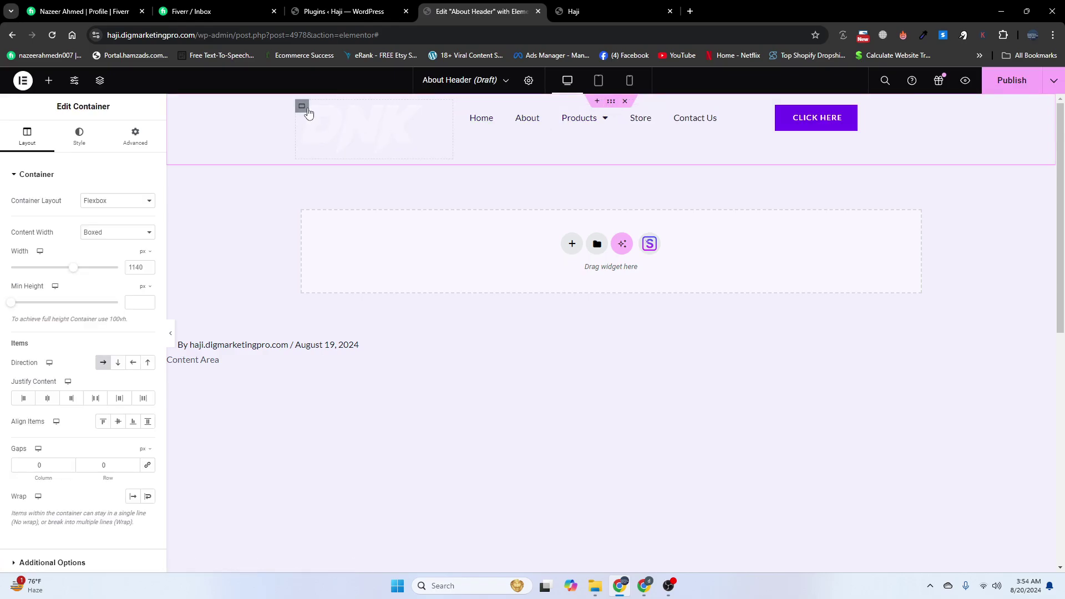
left_click(47, 398)
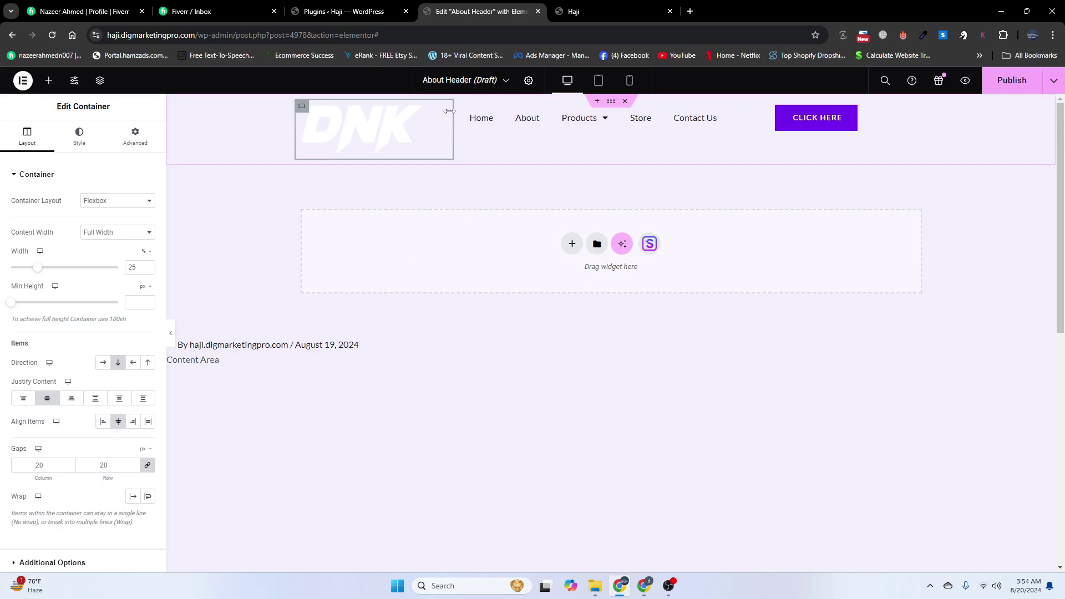
left_click(465, 119)
left_click(47, 398)
left_click(118, 421)
Set the Nav Menu's pointer effect to None to remove the underline.
left_click(739, 126)
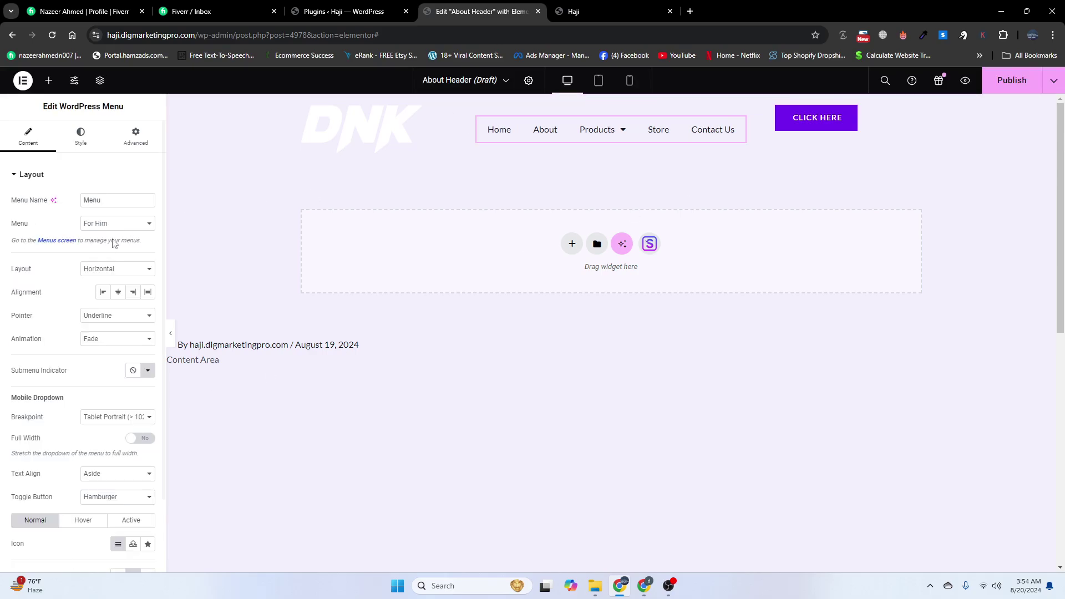
left_click(92, 323)
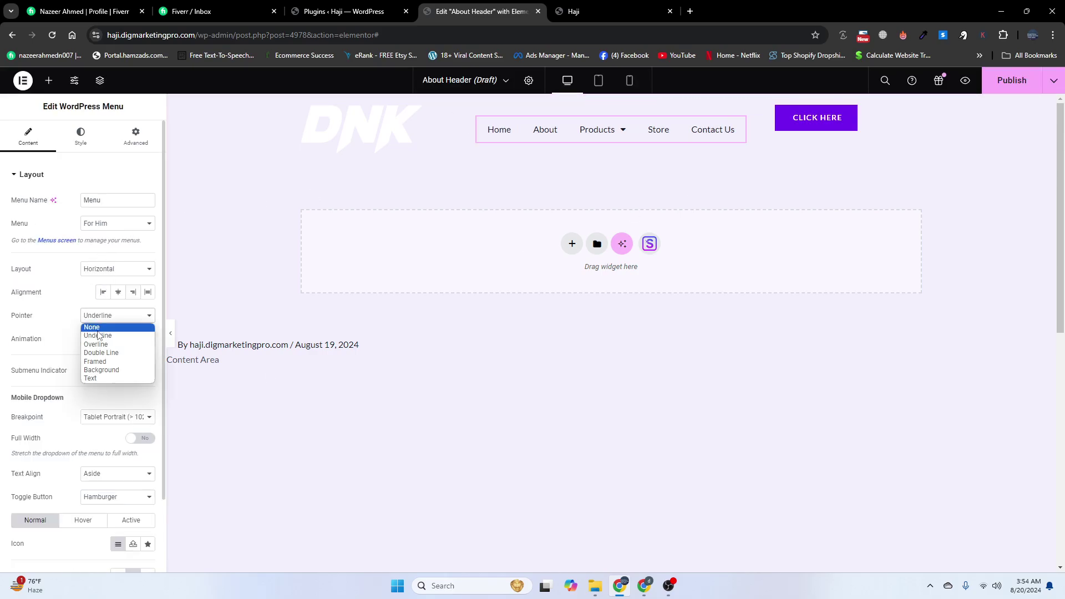
left_click(93, 329)
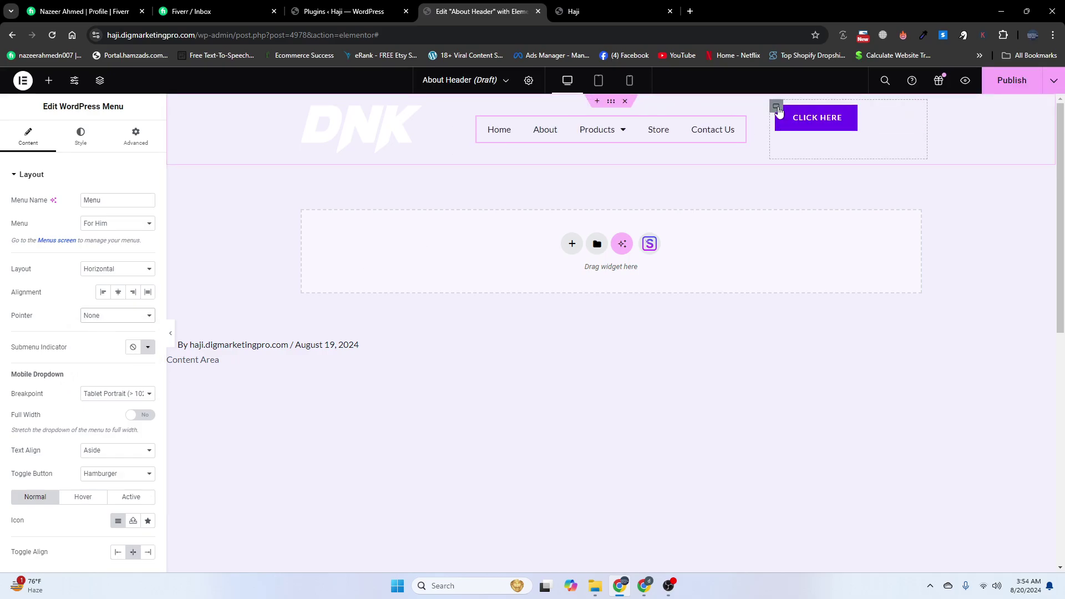
Centre the CLICK HERE button vertically and horizontally in its column.
left_click(776, 106)
left_click(48, 399)
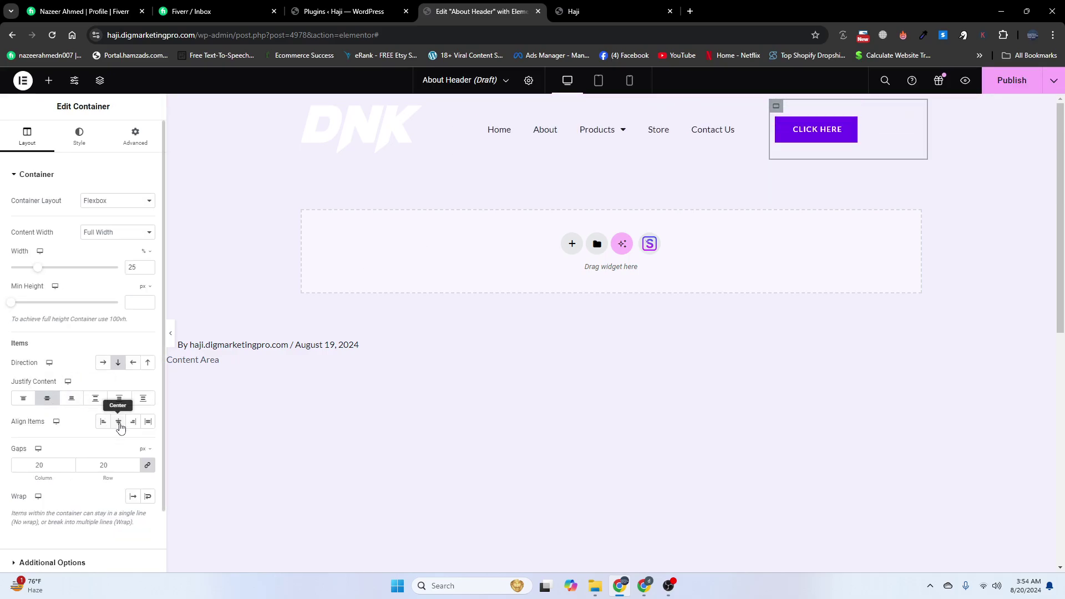
left_click(118, 422)
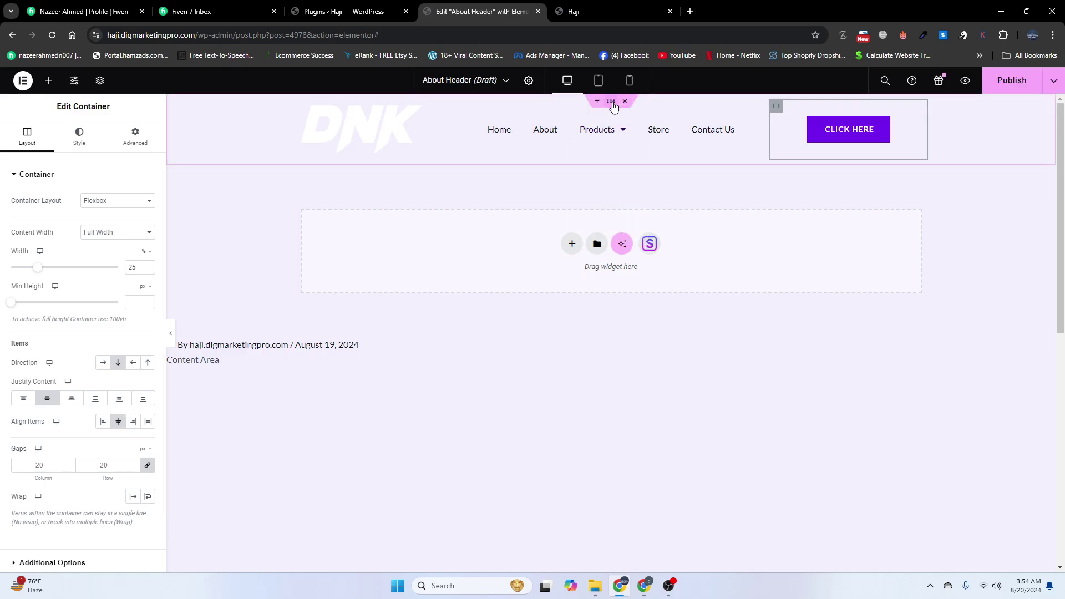
left_click(79, 139)
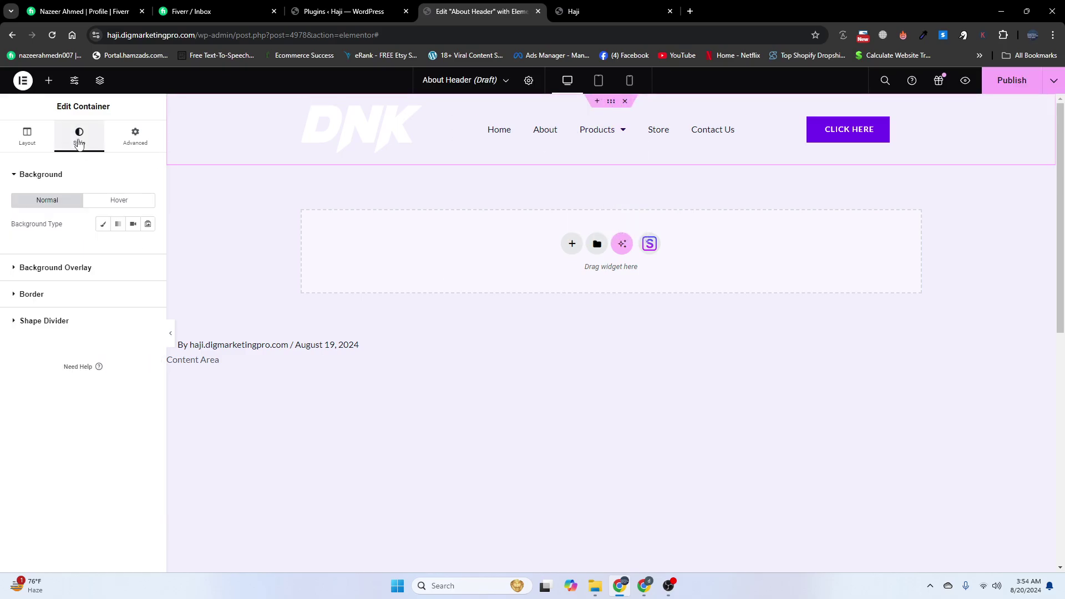
Give the header container a solid soft magenta background colour.
left_click(102, 224)
left_click(148, 247)
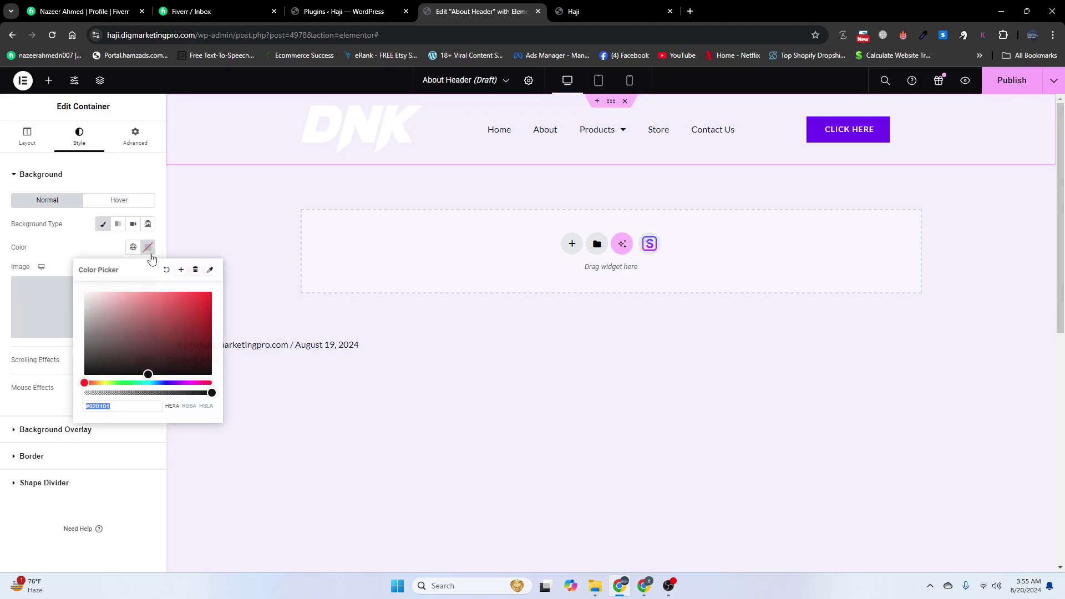
left_click_drag(164, 382, 191, 378)
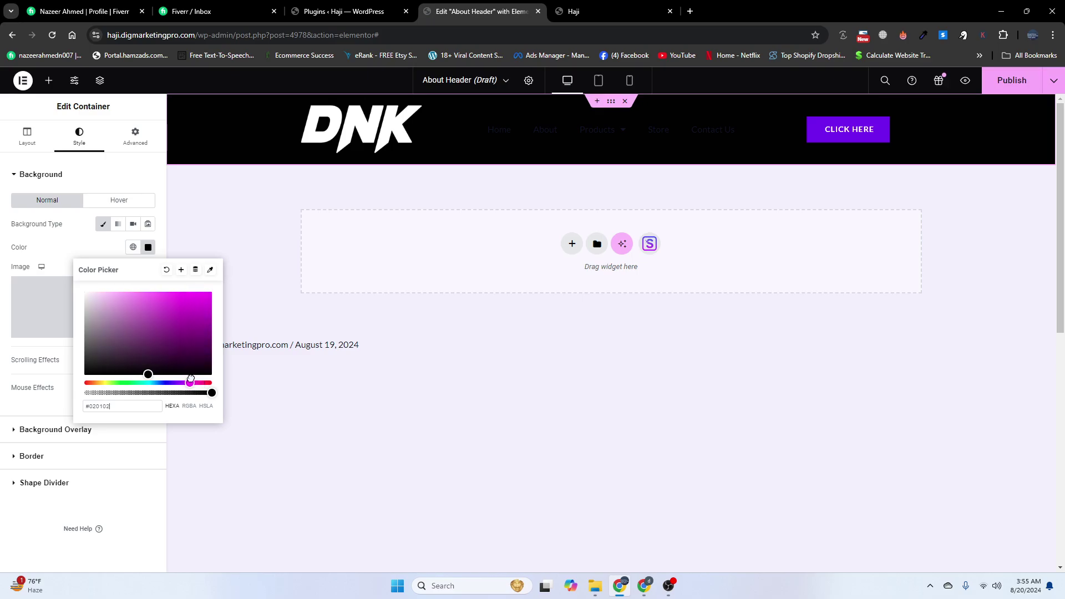
mouse_move(192, 331)
left_mouse_down()
mouse_move(200, 290)
mouse_move(211, 288)
left_mouse_up()
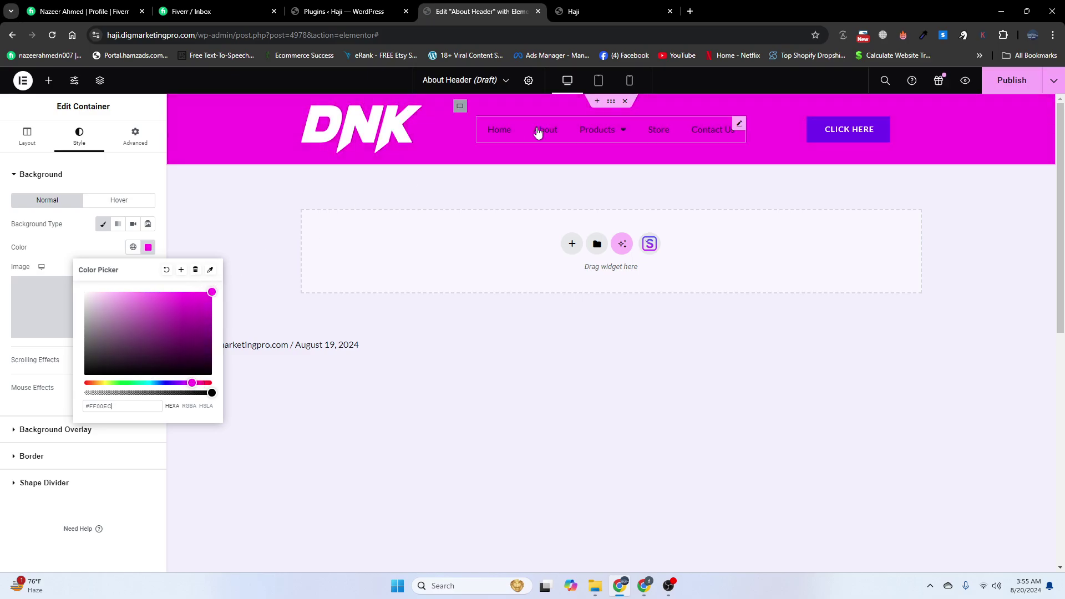
left_click(177, 321)
left_click_drag(175, 321, 167, 303)
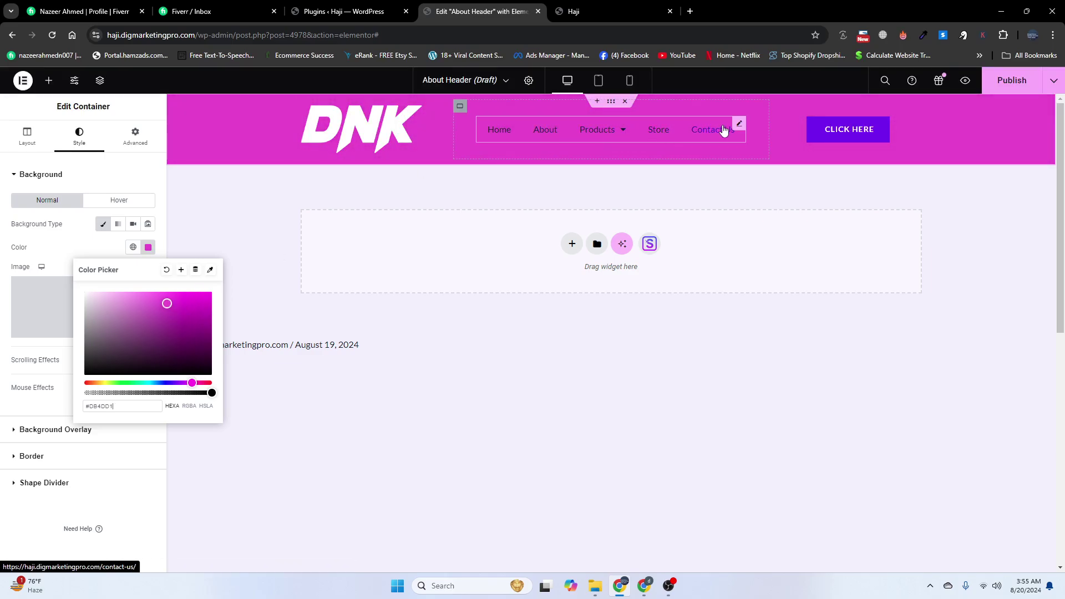
Change the navigation menu's text colour to white.
left_click(684, 135)
left_click(79, 145)
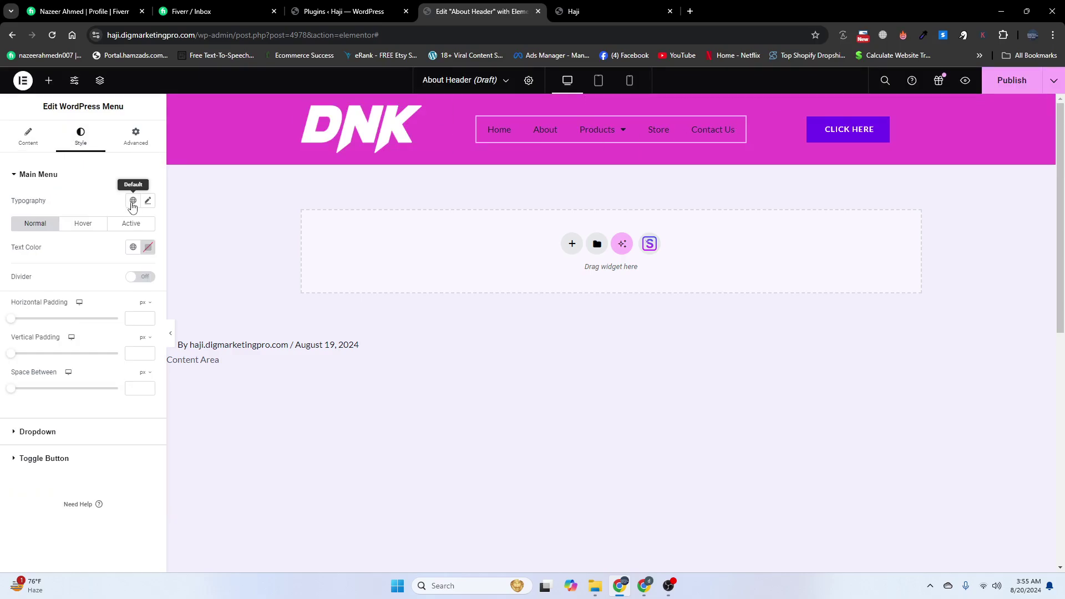
left_click(148, 247)
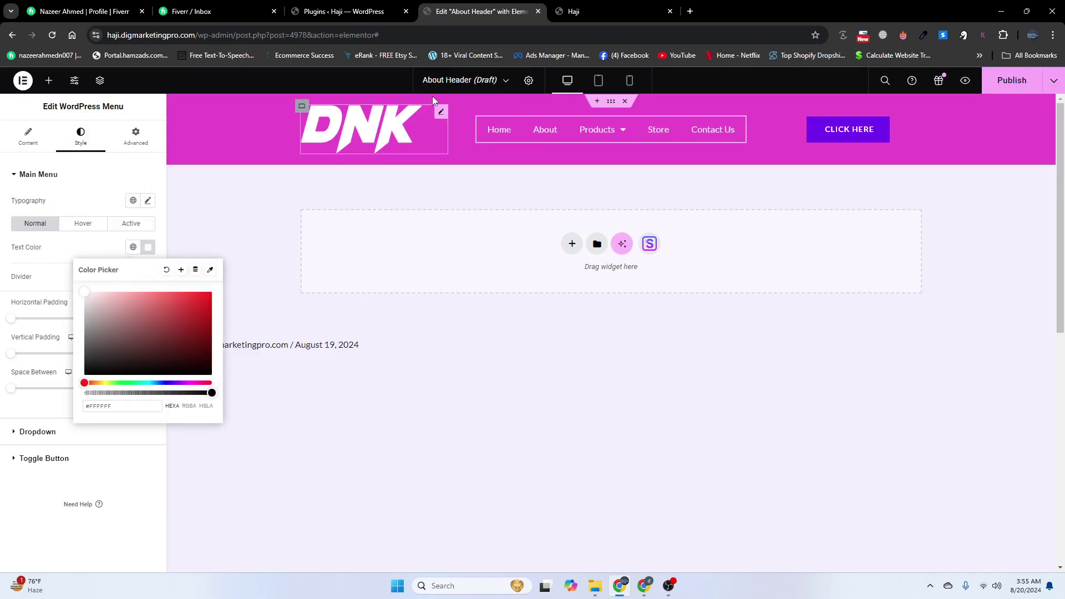
Resize the DNK logo image to 50% width.
left_click(439, 114)
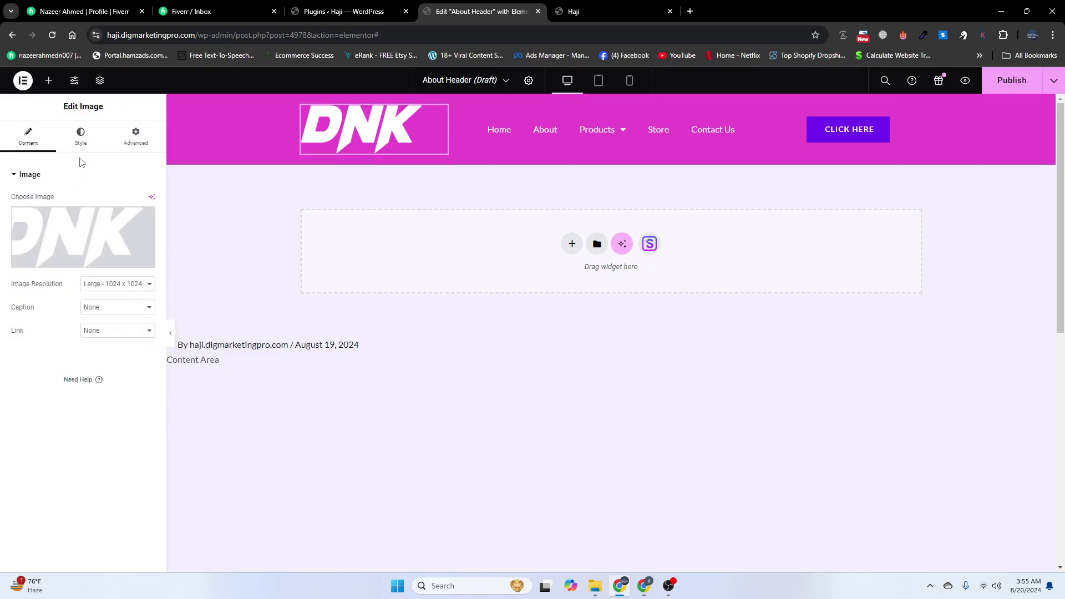
left_click(81, 137)
left_click_drag(11, 236, 65, 239)
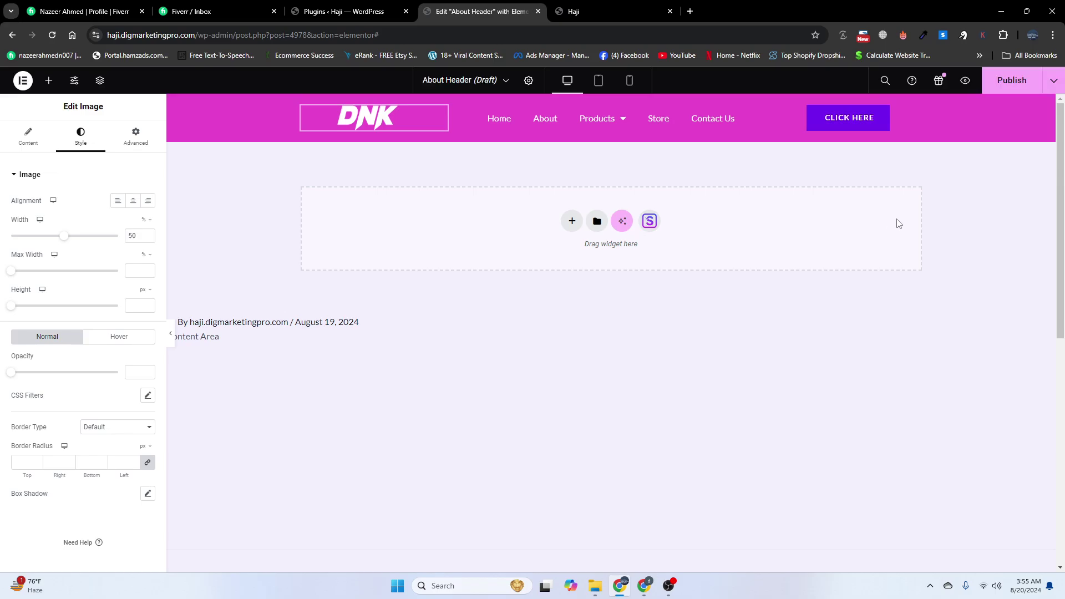
Add an Include > Singular > Pages > About display condition, then Save & Close.
left_click(1054, 84)
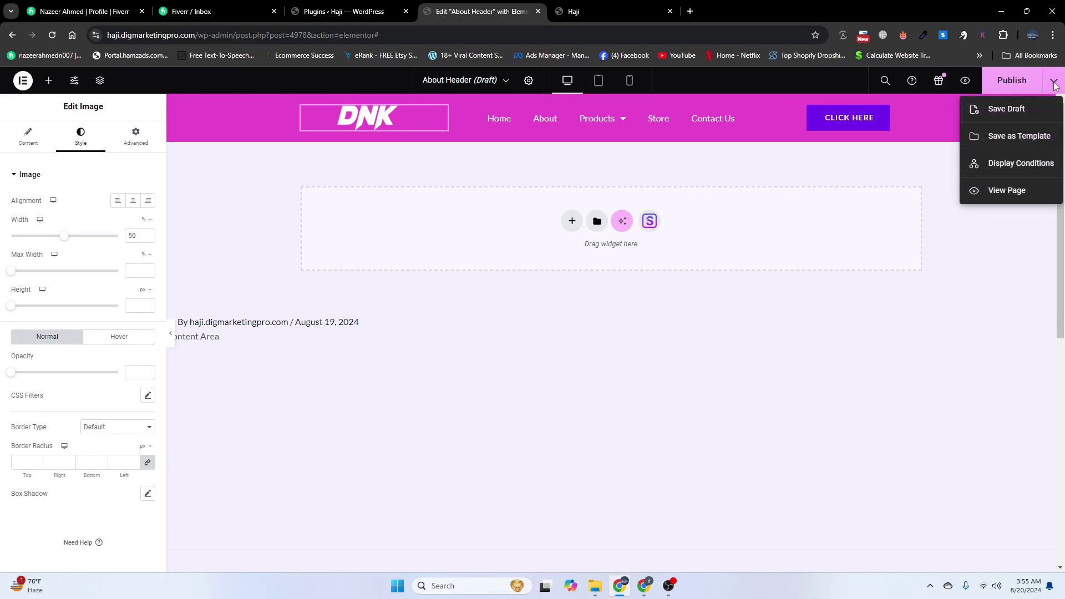
left_click(999, 165)
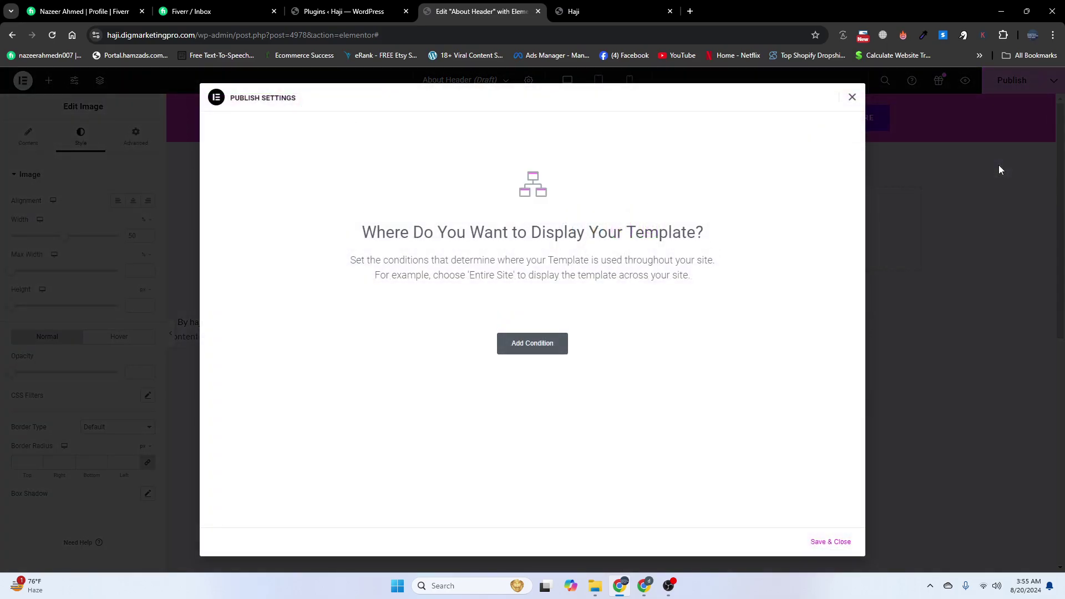
left_click(532, 345)
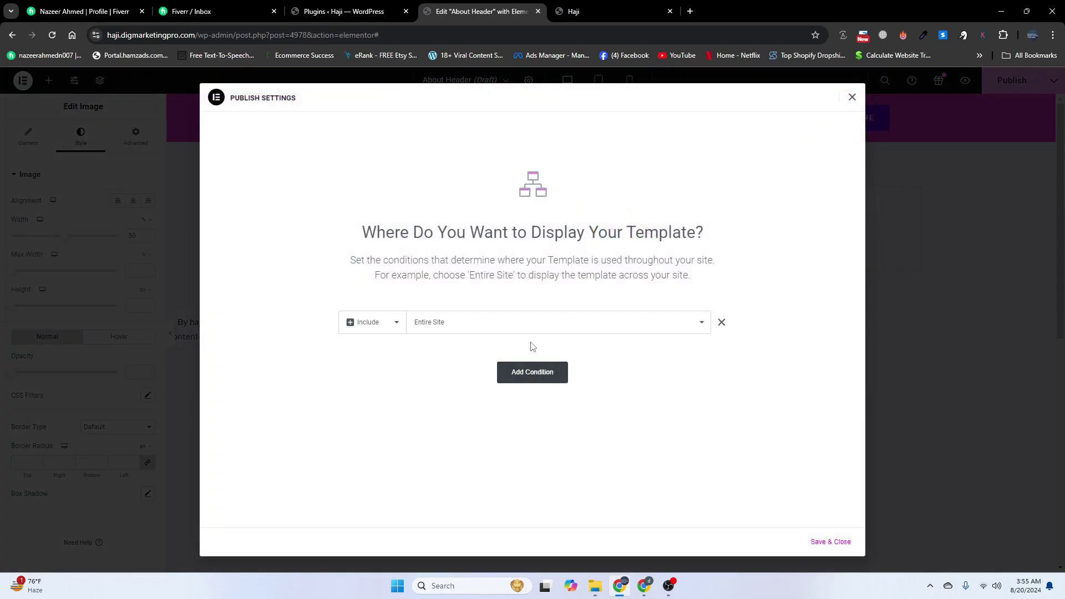
left_click(433, 330)
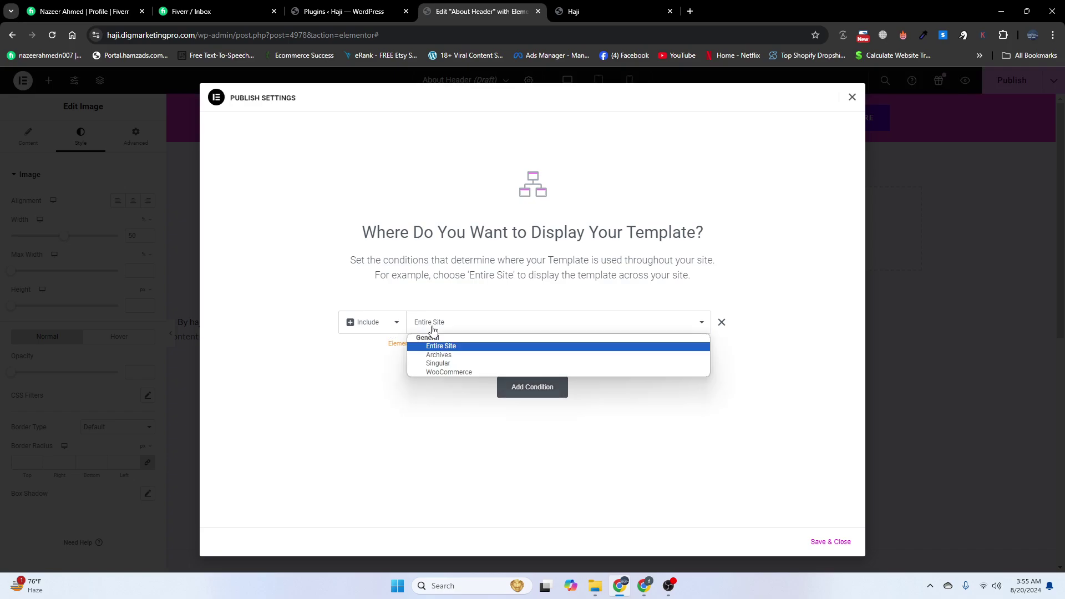
left_click(435, 364)
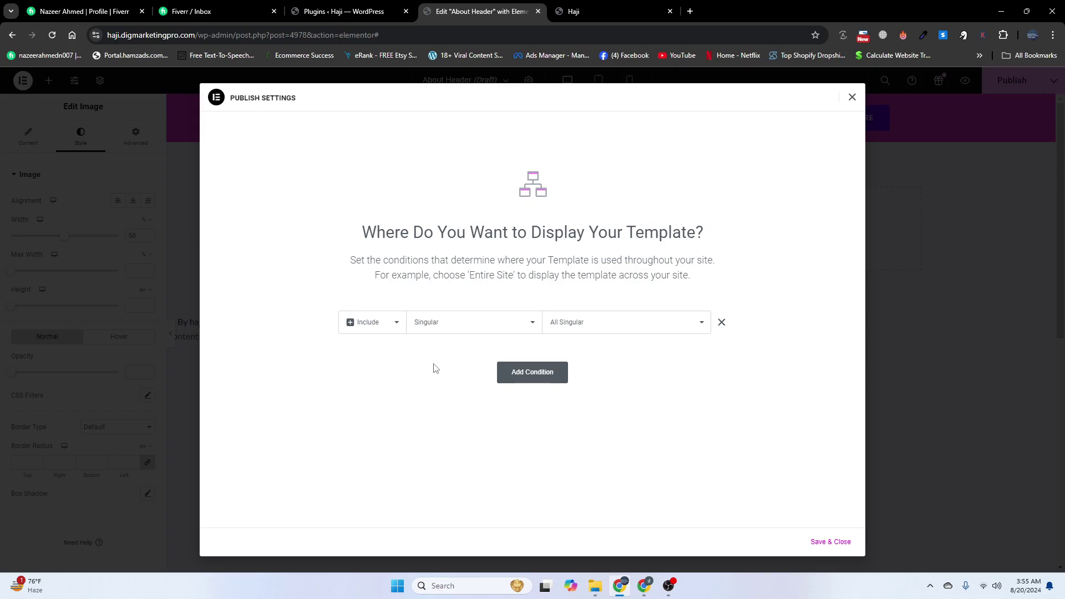
left_click(578, 329)
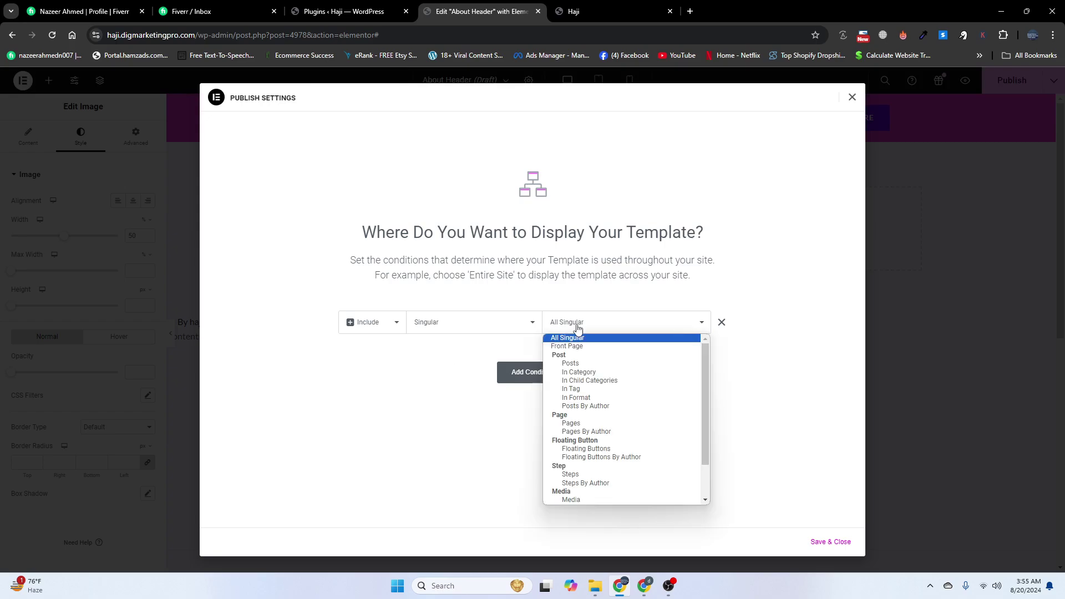
left_click(575, 424)
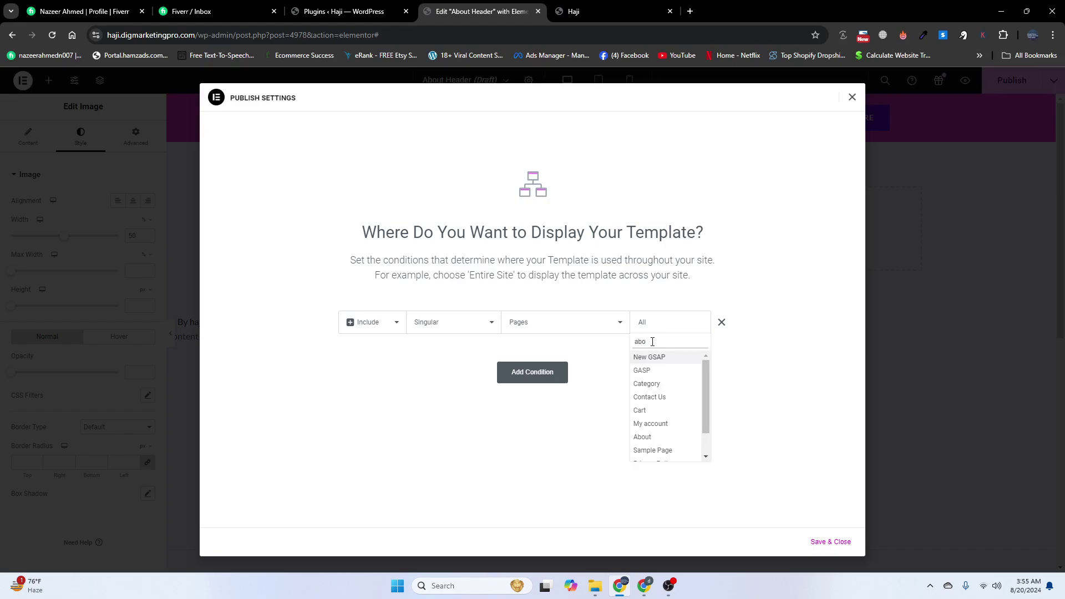
left_click(644, 357)
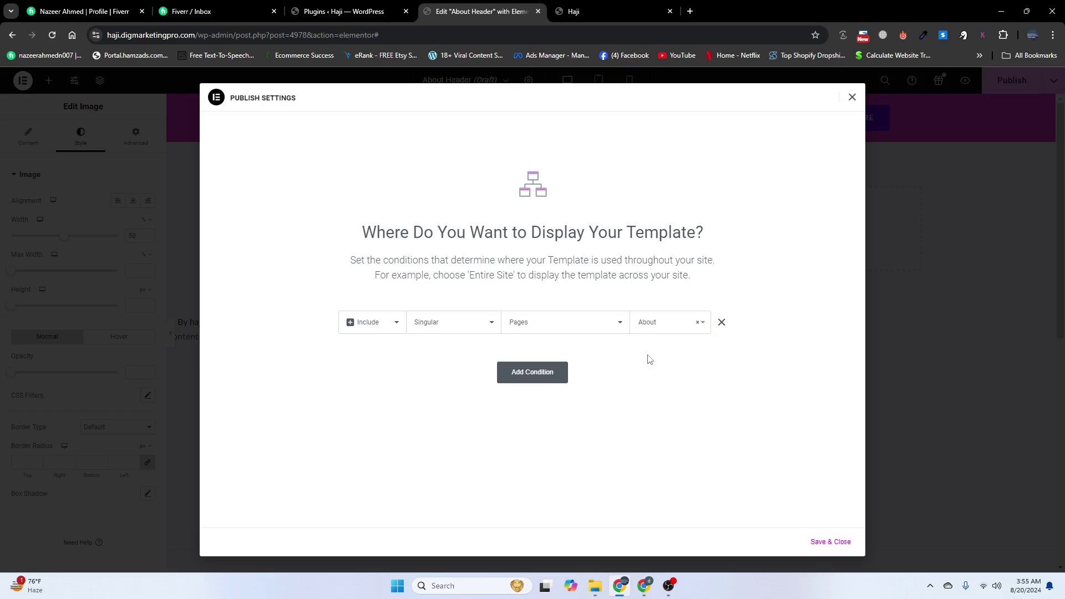
left_click(825, 542)
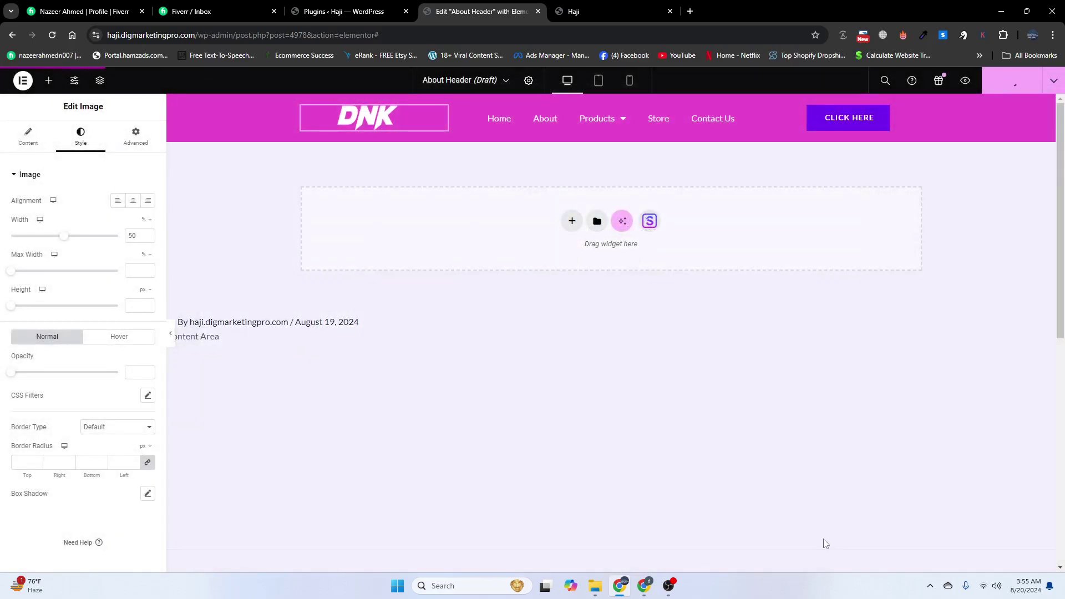
Reload the live home page, visit About and go back, then open Contact Us to compare headers.
left_click(611, 12)
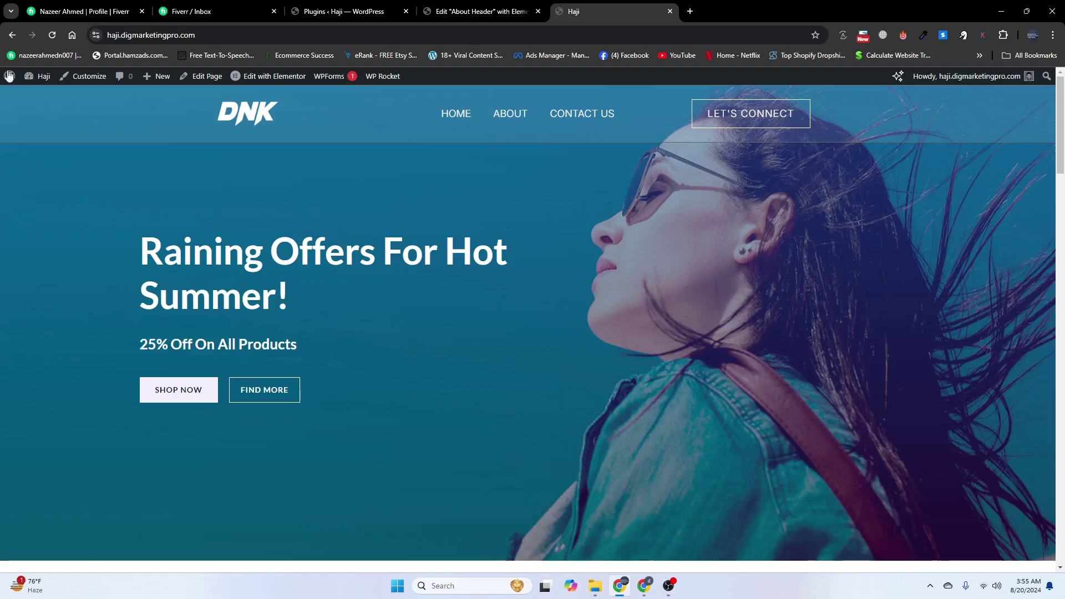
left_click(54, 35)
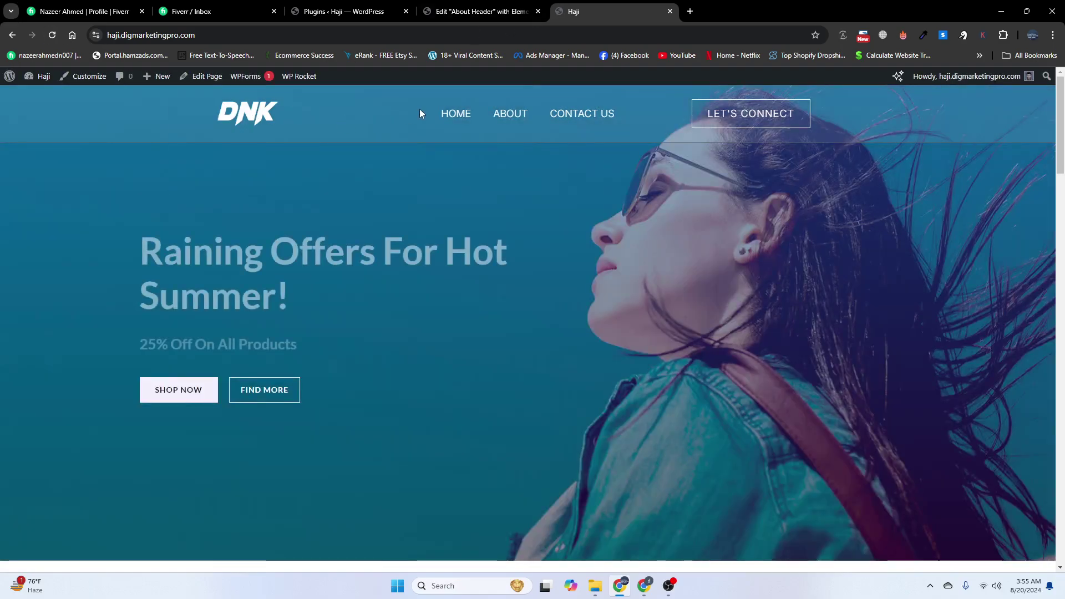
left_click(514, 117)
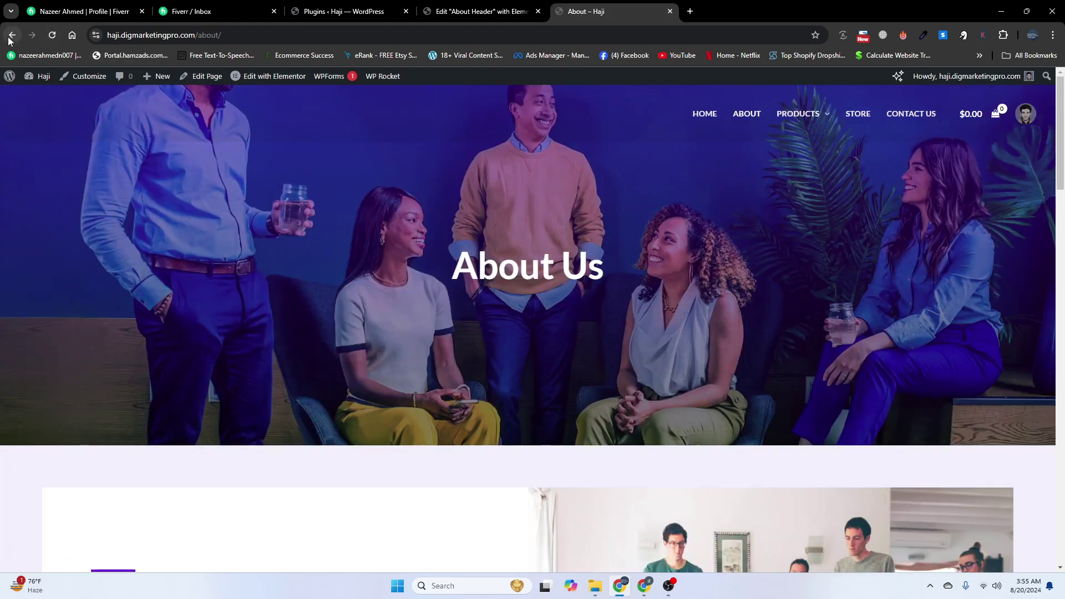
left_click(11, 36)
left_click(508, 118)
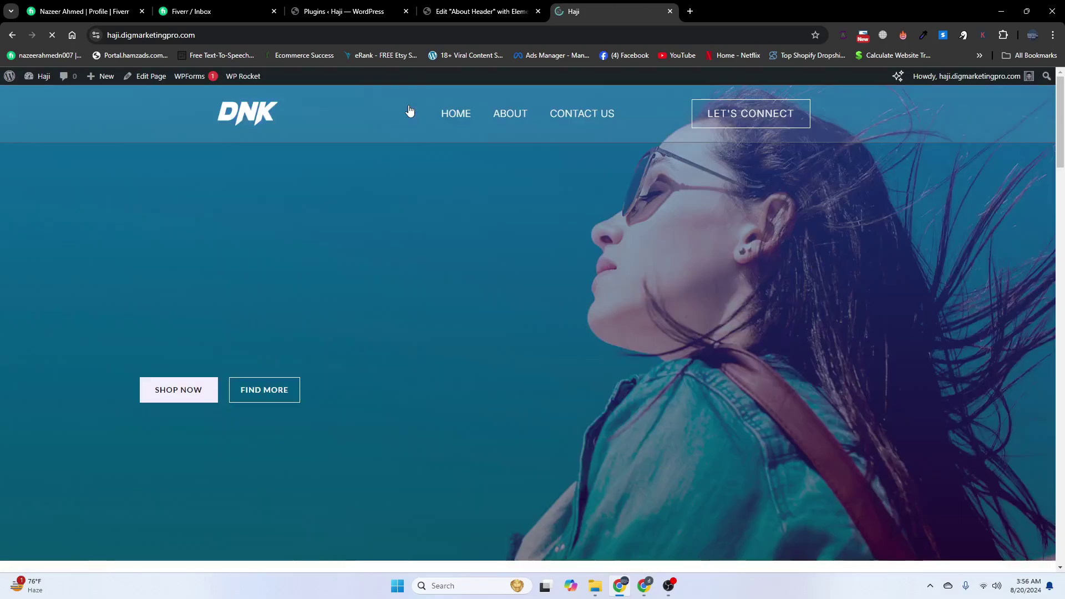
left_click(578, 114)
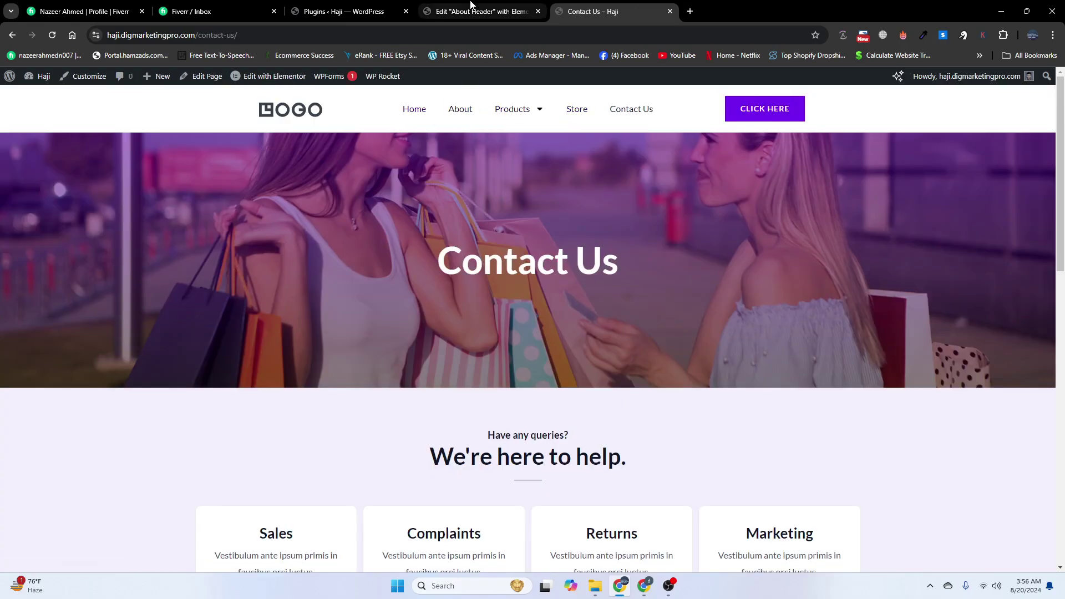
left_click(364, 7)
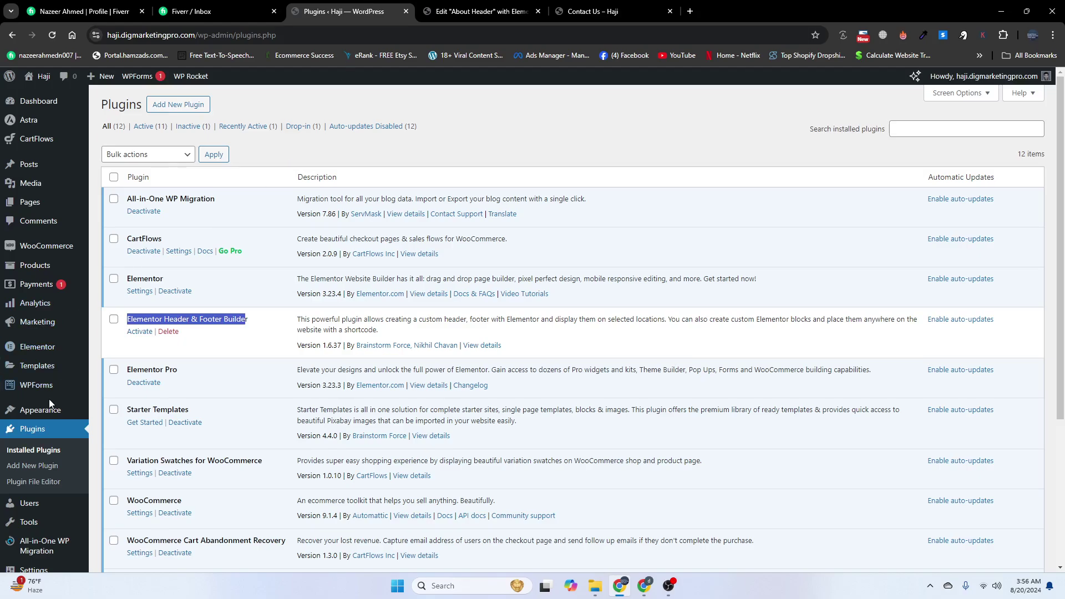
Open Saved Templates and list all 13 Elementor templates of every type.
mouse_move(46, 370)
left_click(99, 371)
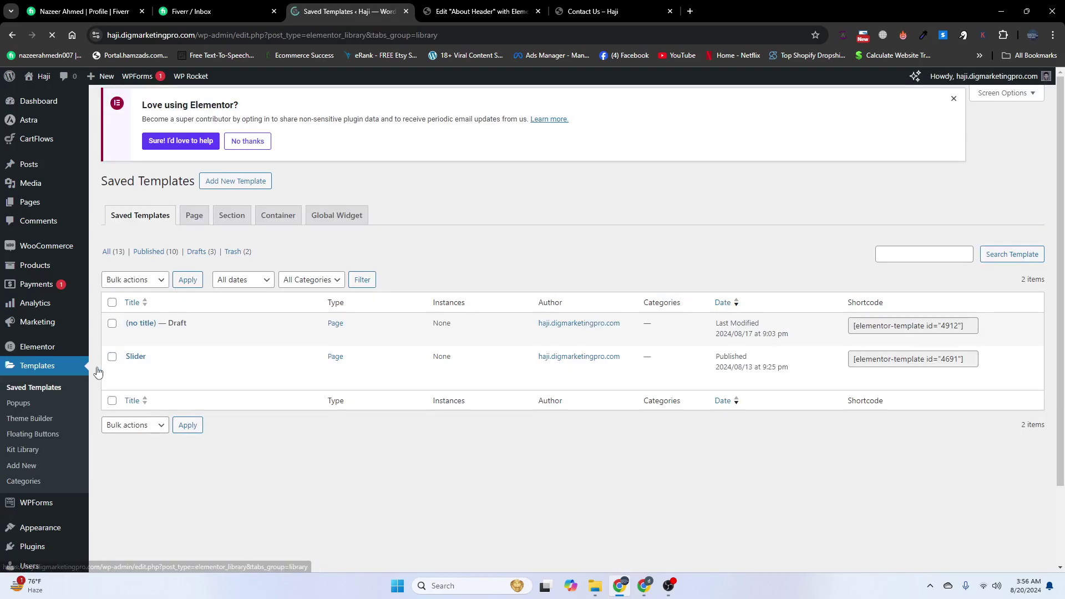
left_click(115, 283)
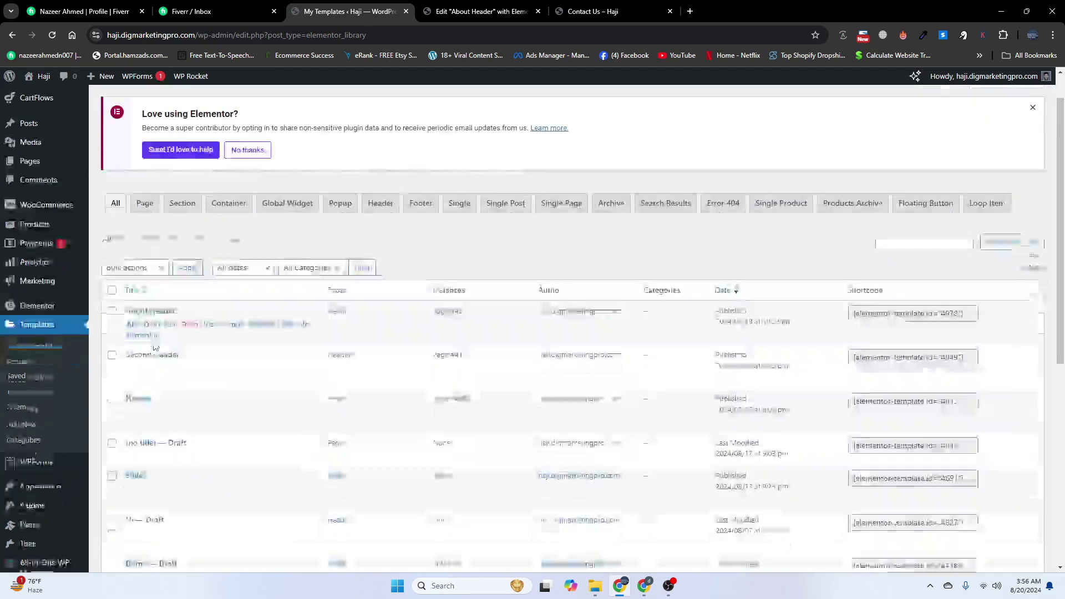
scroll(139, 304, "down", 3)
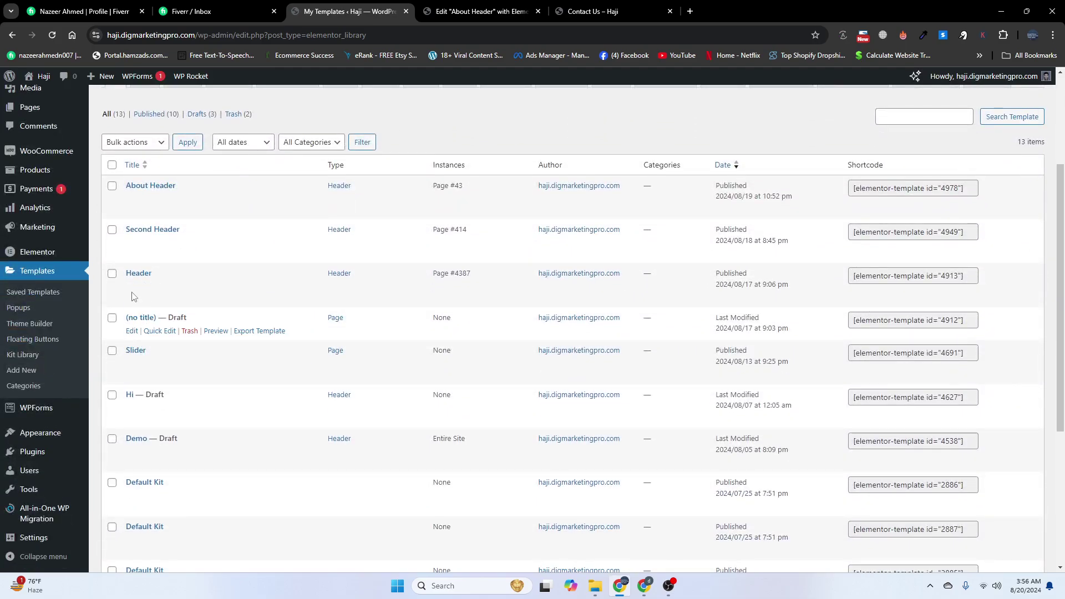
Open the Header template in the Elementor editor in its own tab.
left_click(146, 300)
right_click(147, 300)
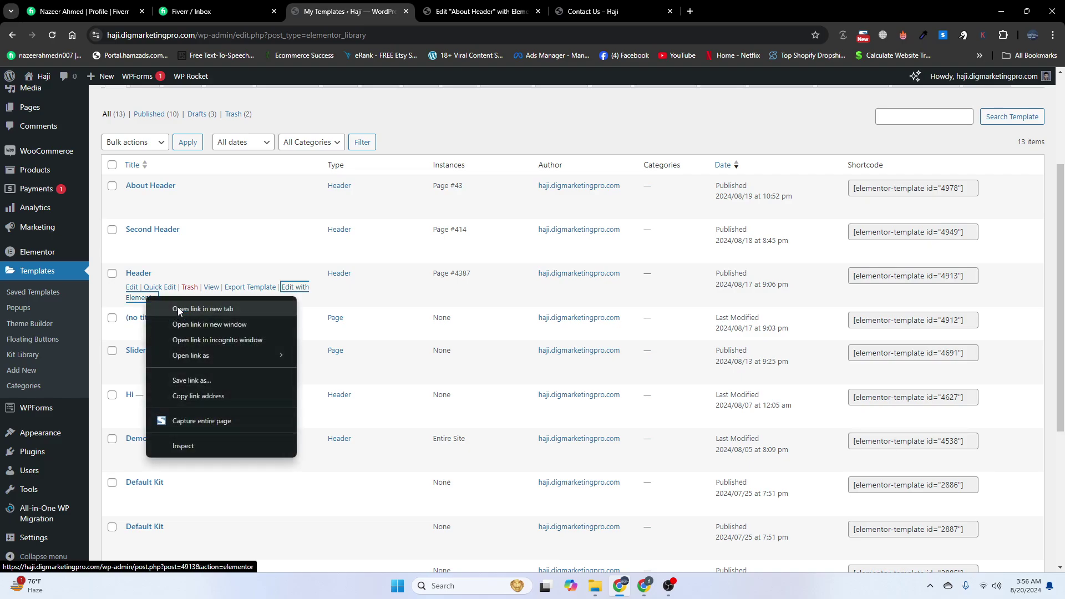
left_click(178, 307)
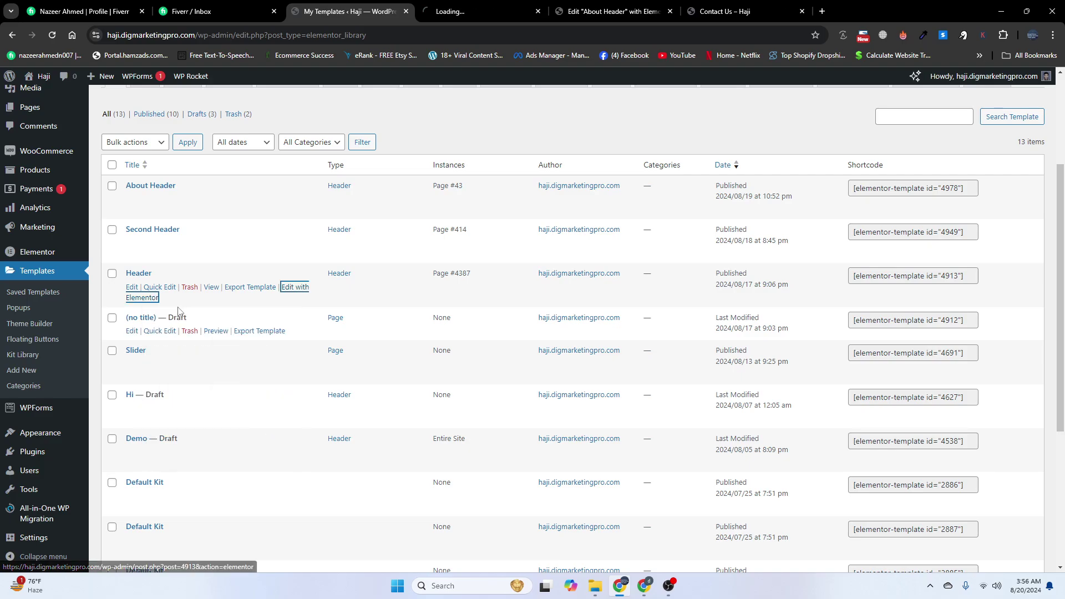
left_click(448, 11)
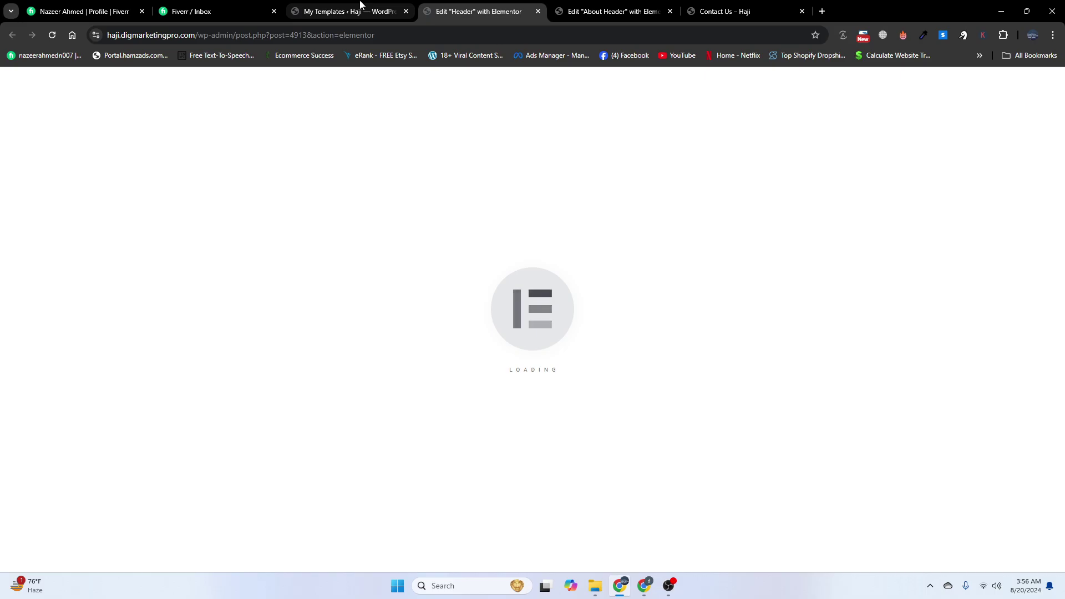
left_click(340, 5)
left_click(451, 11)
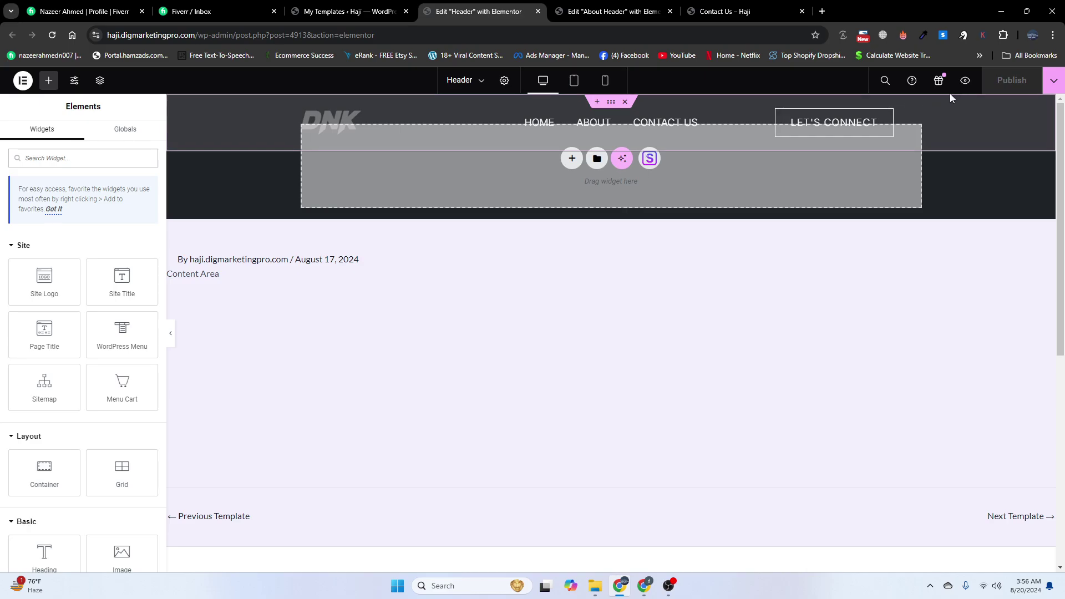
Review the Header's display condition (Include, Singular, Pages, Home) unchanged, then go to the live Contact Us page.
left_click(1054, 80)
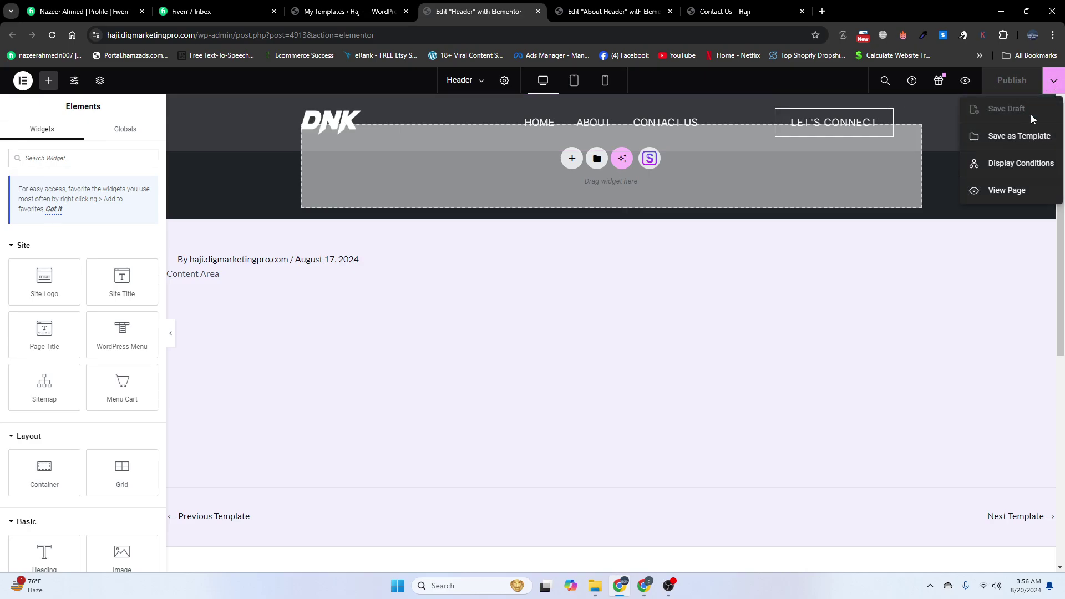
left_click(993, 164)
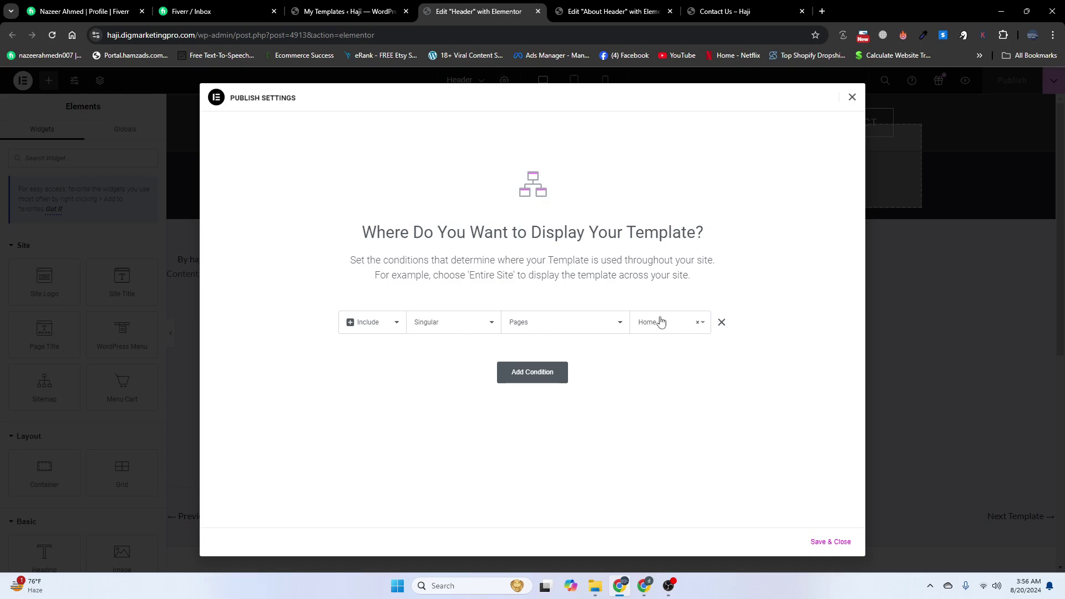
left_click(852, 98)
left_click(718, 11)
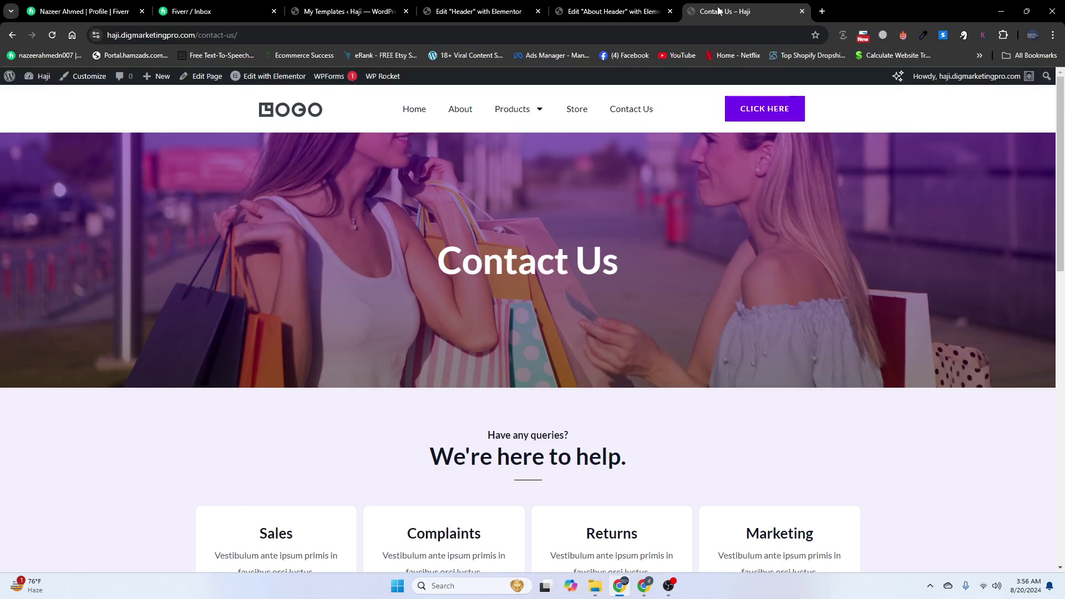
Reload the Contact Us page to check its header, then return to the My Templates list.
left_click(626, 107)
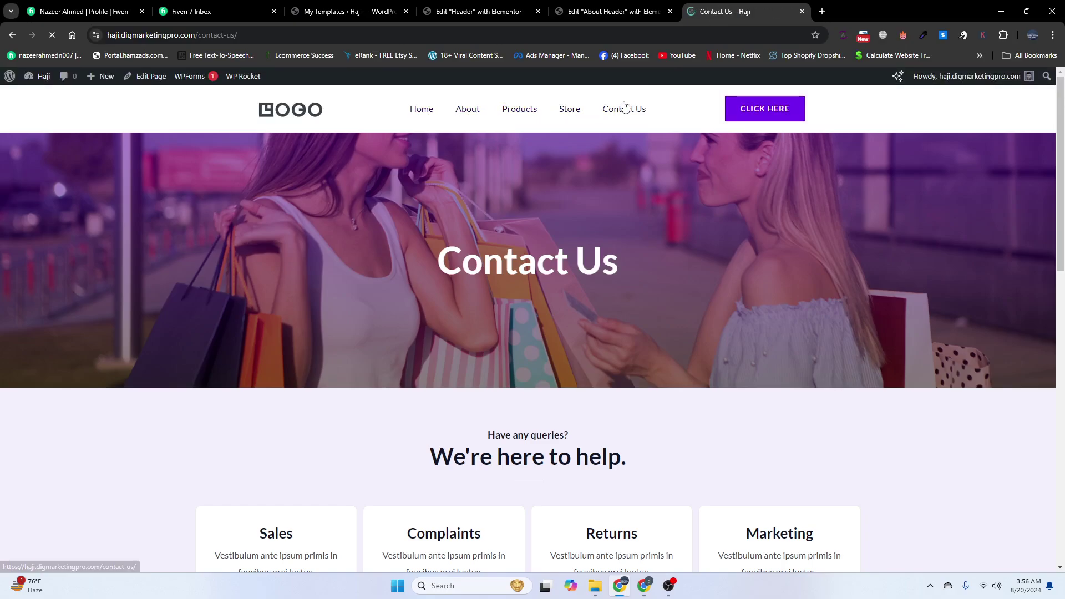
left_click(350, 11)
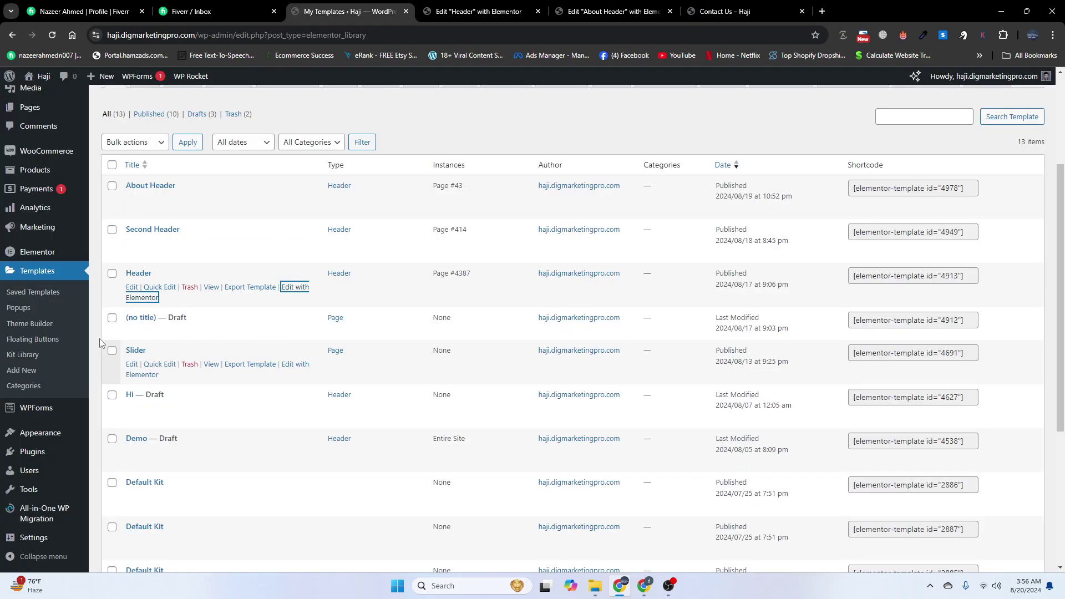
Activate the Elementor Header & Footer Builder plugin from the Plugins list.
left_click(40, 453)
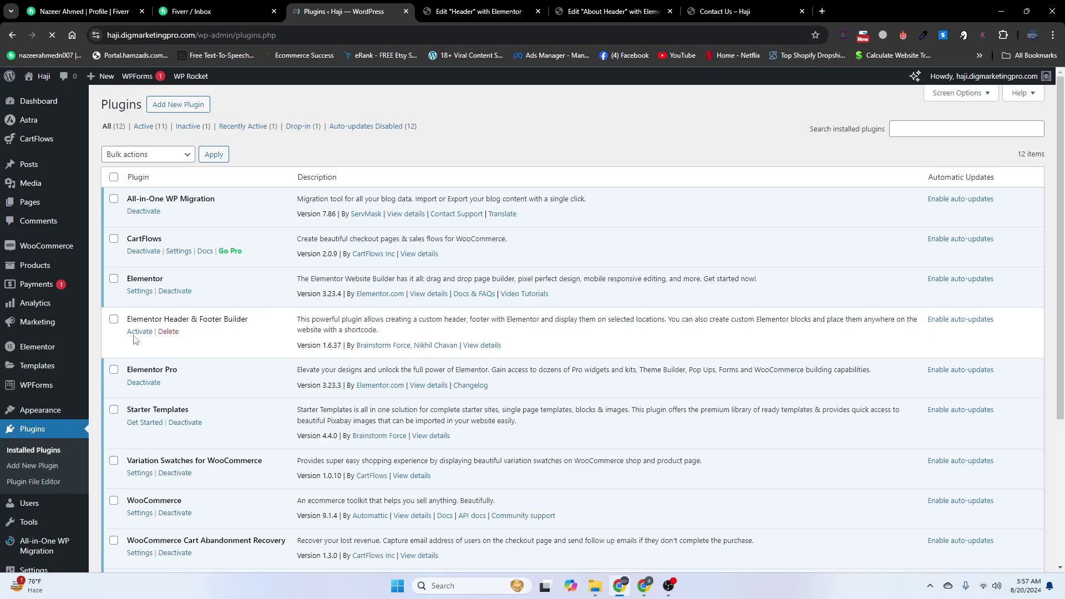
left_click(140, 332)
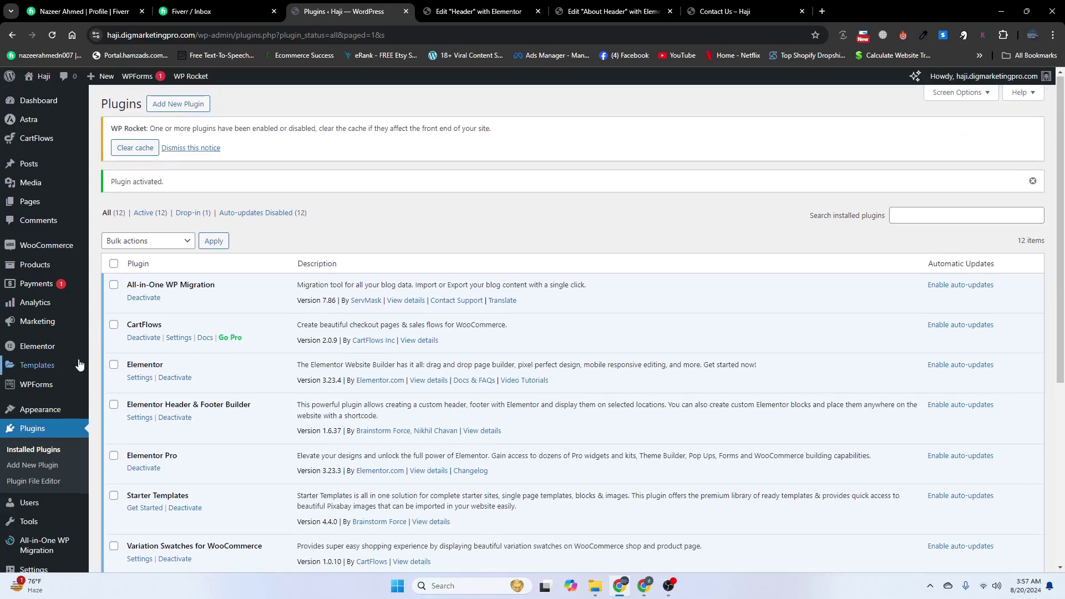
scroll(80, 365, "down", 5)
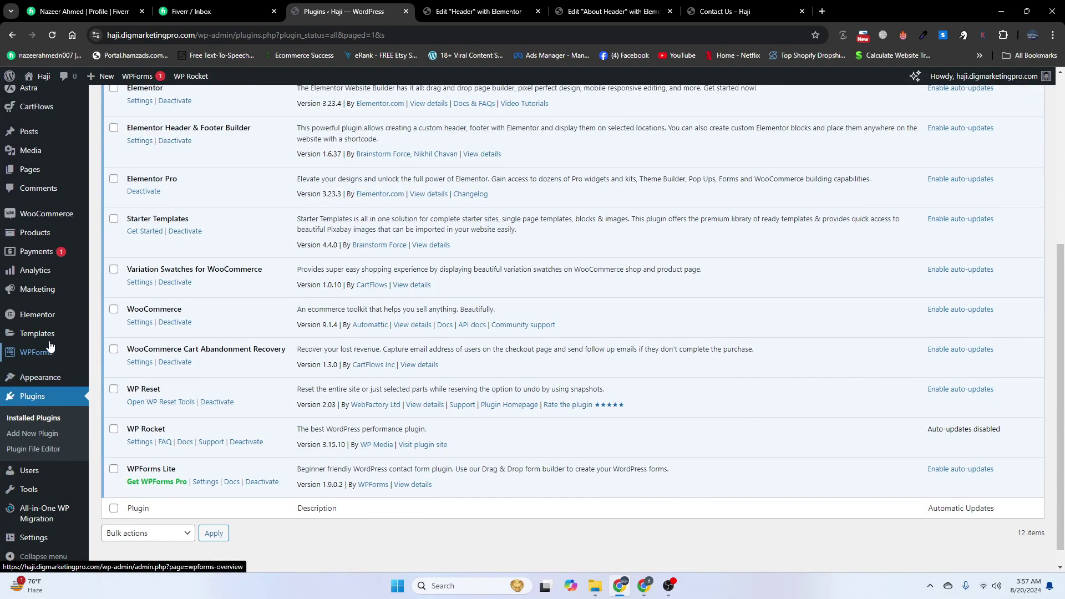
Open Appearance > Elementor Header & Footer Builder in a new browser tab.
mouse_move(41, 383)
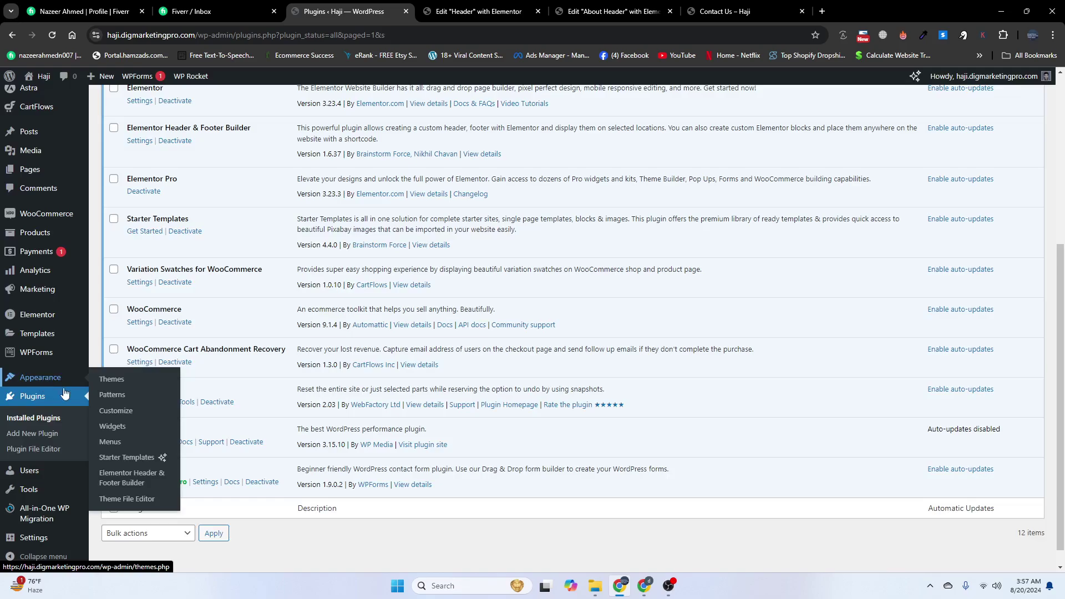
right_click(123, 478)
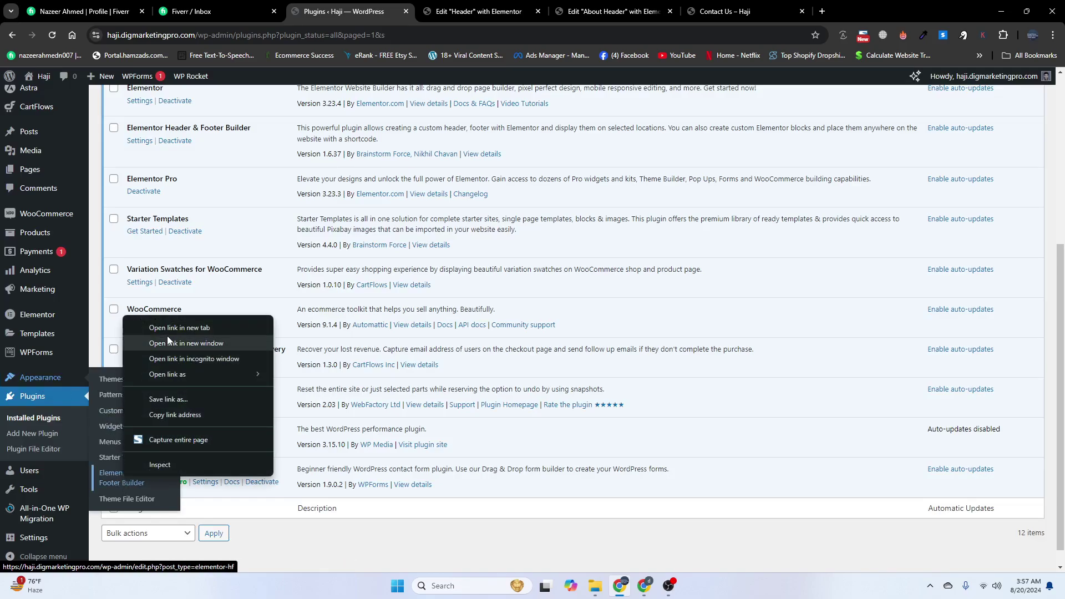
left_click(165, 327)
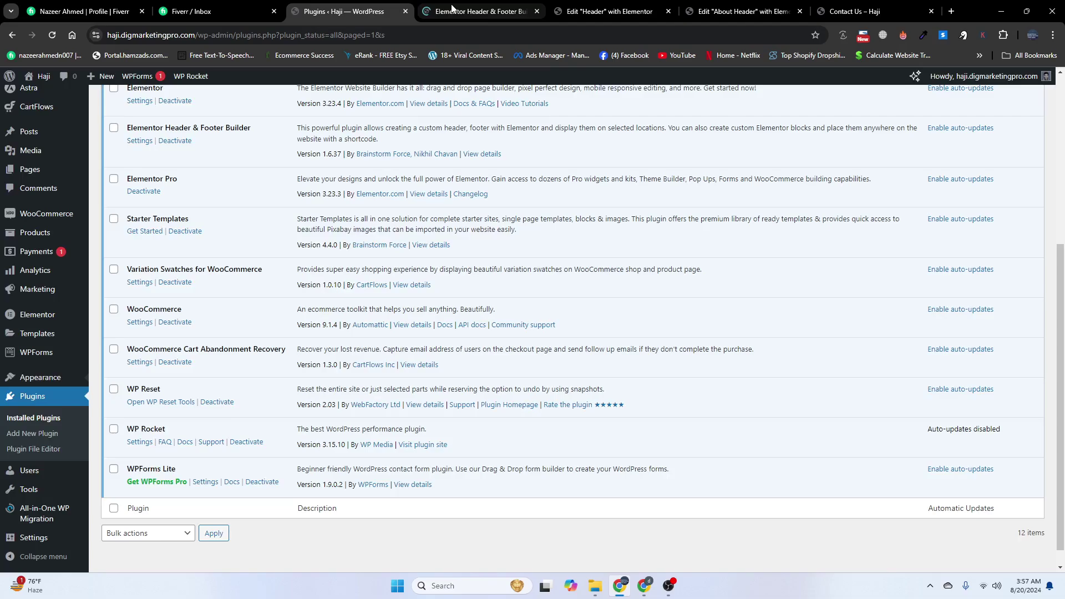
On the Header & Footer Builder page, start a new template with ADD NEW.
left_click(452, 9)
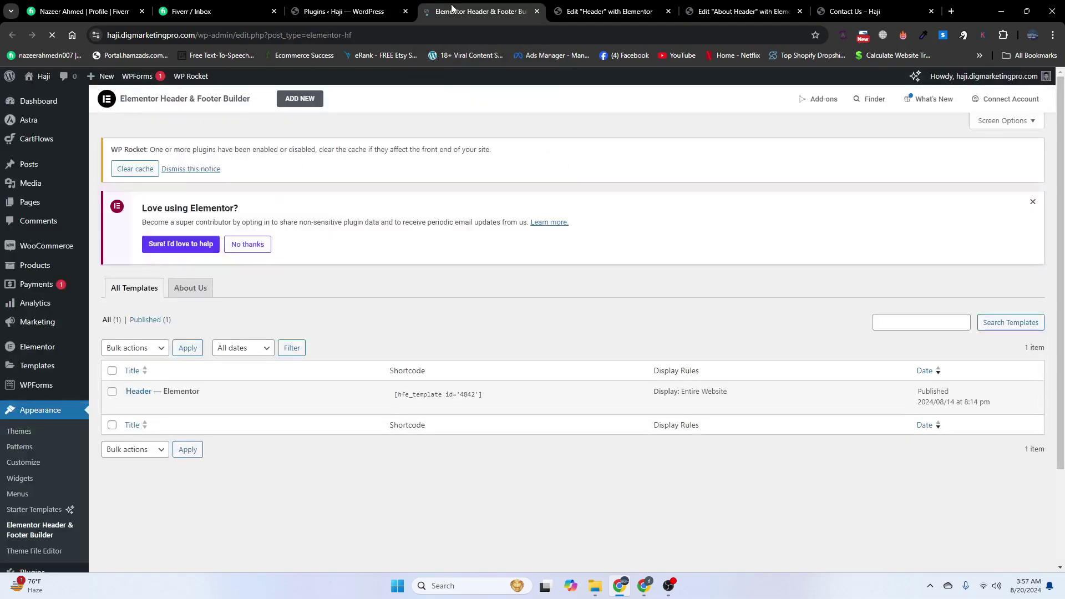
left_click(293, 106)
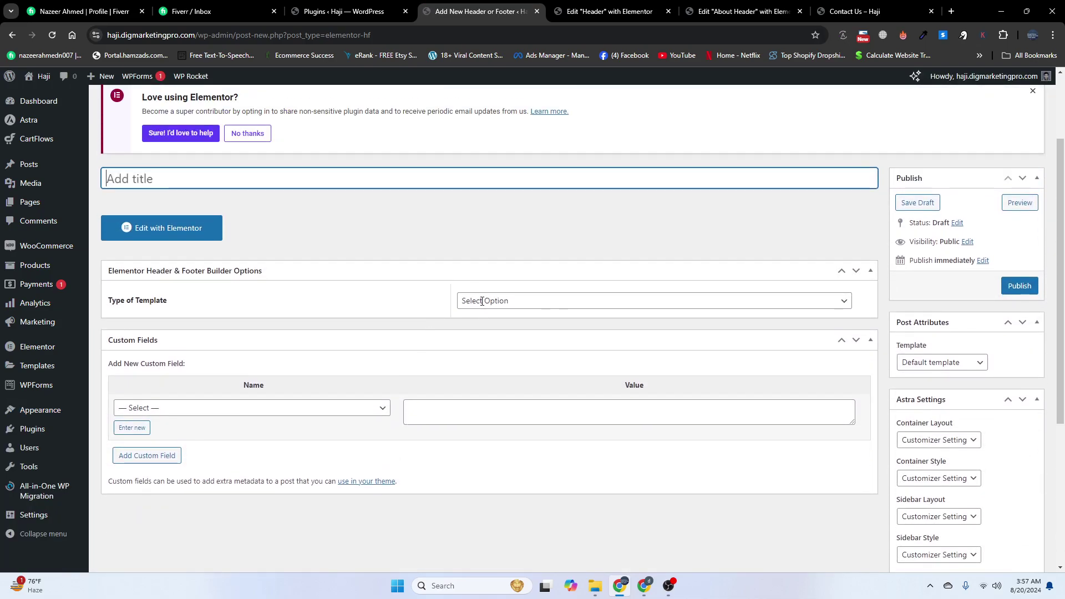
Set the template type to Header and its Display On location to All Singulars.
left_click(482, 301)
left_click(480, 327)
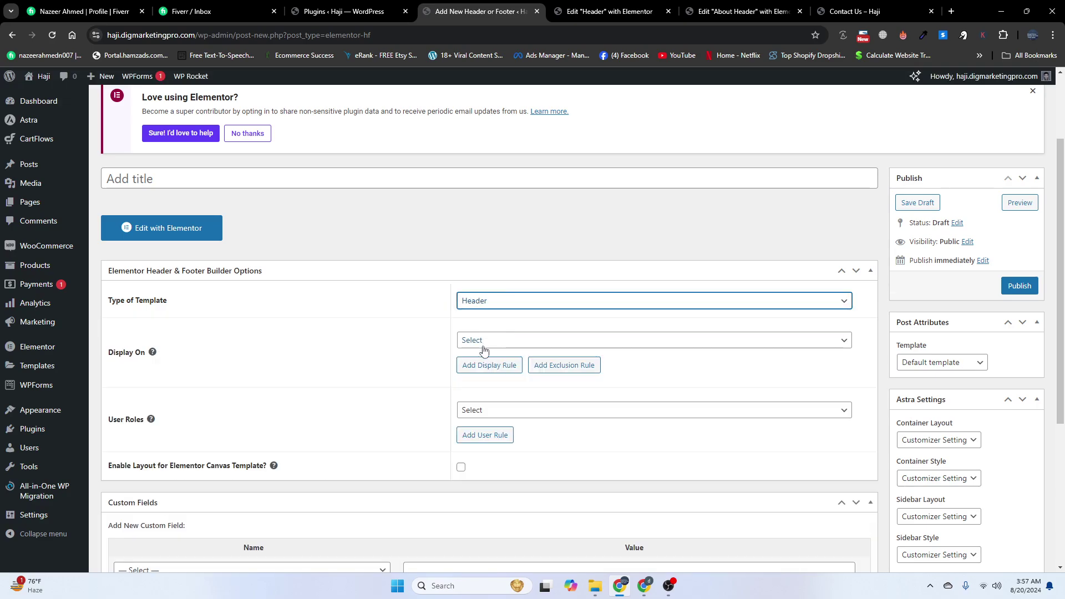
left_click(475, 341)
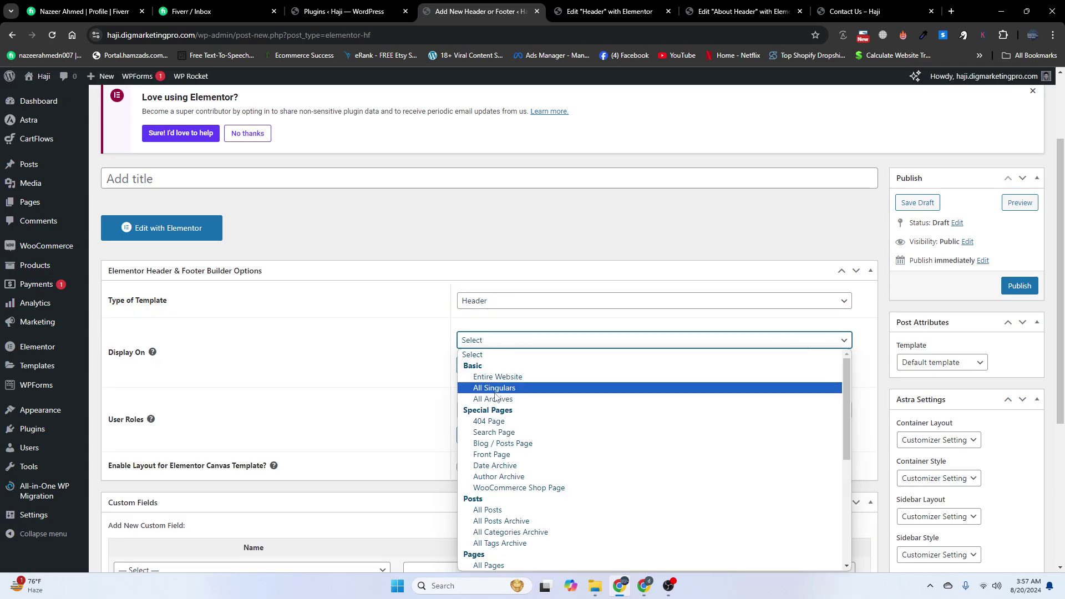
scroll(499, 489, "down", 2)
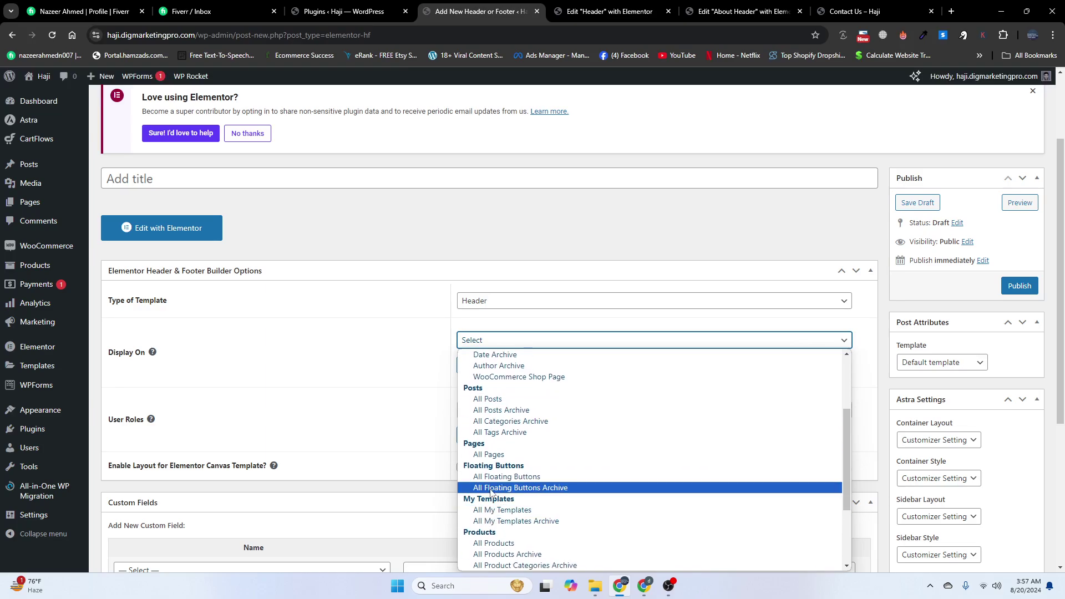
left_click(489, 452)
left_click(485, 411)
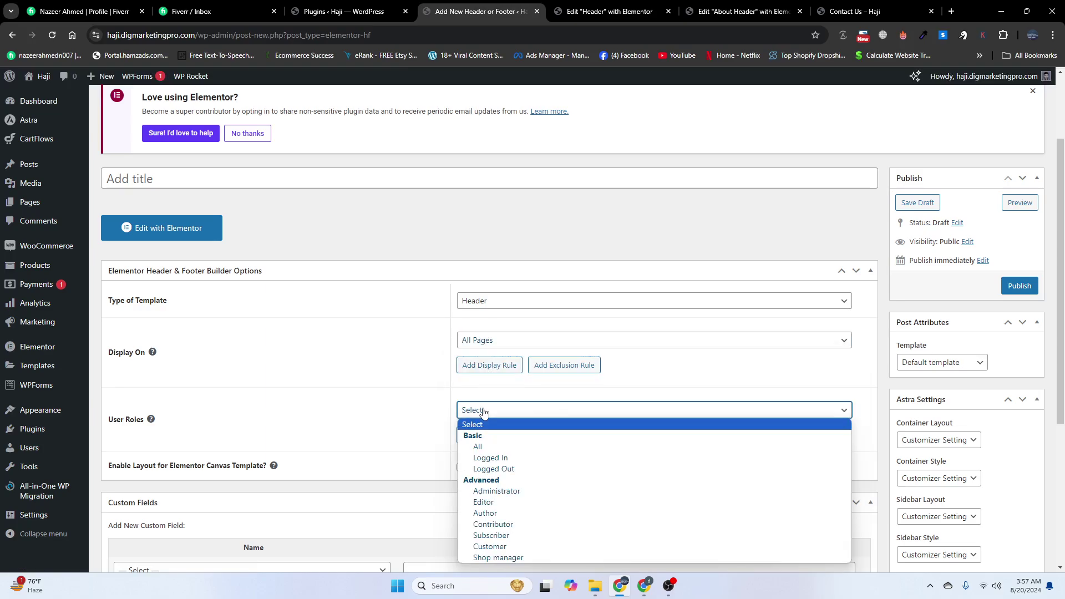
left_click(483, 340)
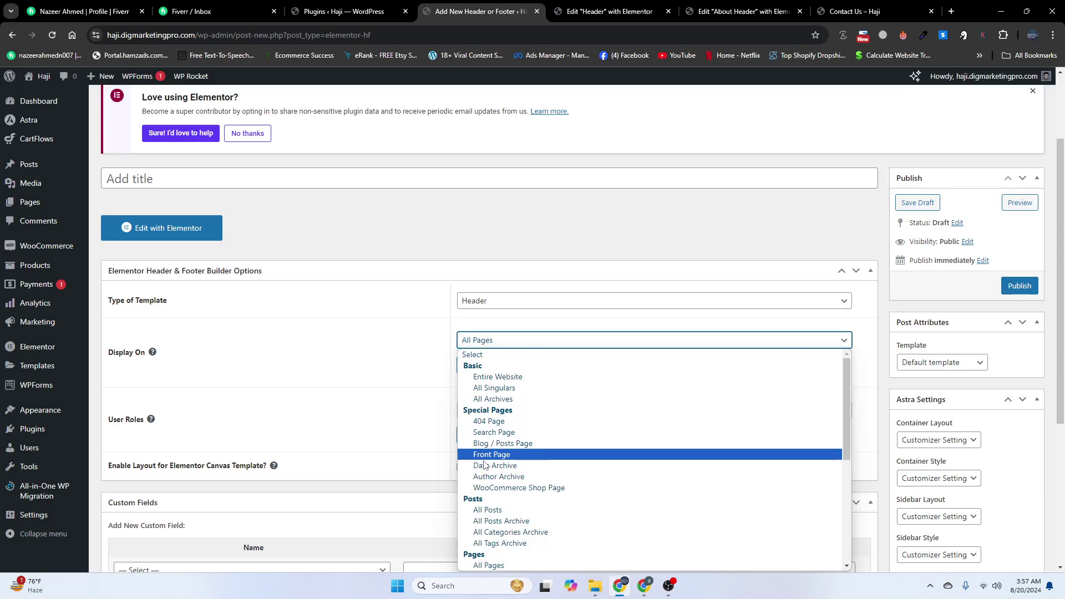
scroll(488, 477, "down", 2)
scroll(489, 480, "down", 2)
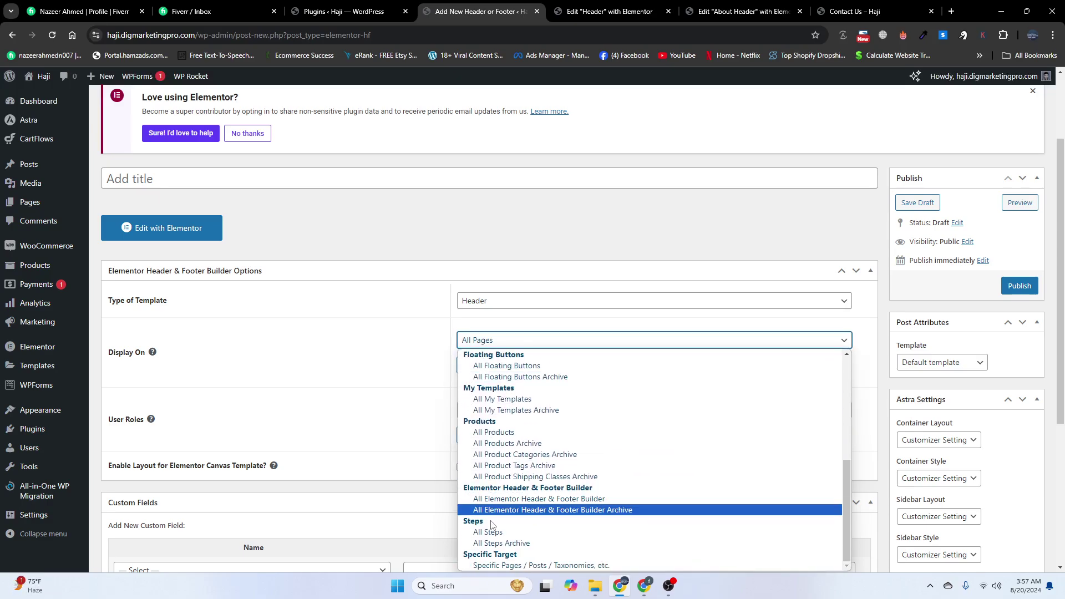
scroll(490, 513, "up", 4)
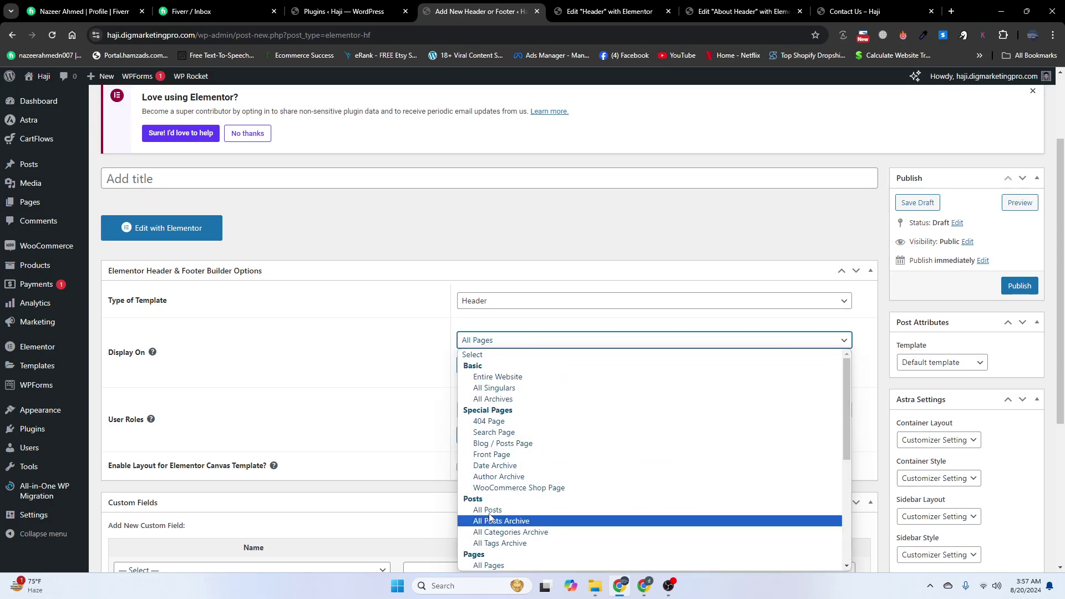
left_click(496, 388)
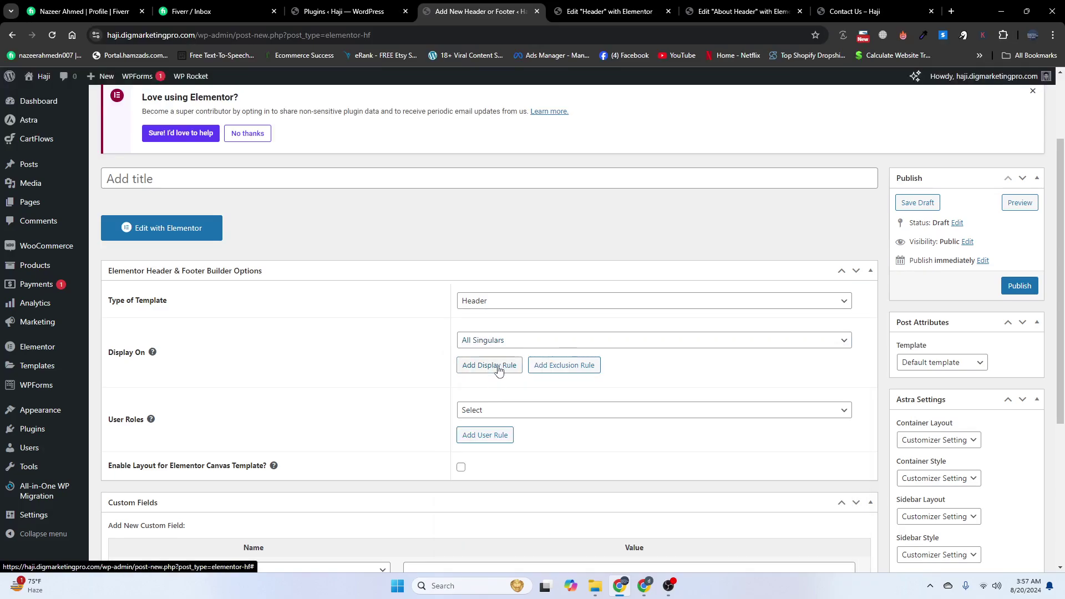
Add a second, empty display rule and leave User Roles at Select.
left_click(497, 365)
left_click(498, 367)
scroll(500, 250, "down", 3)
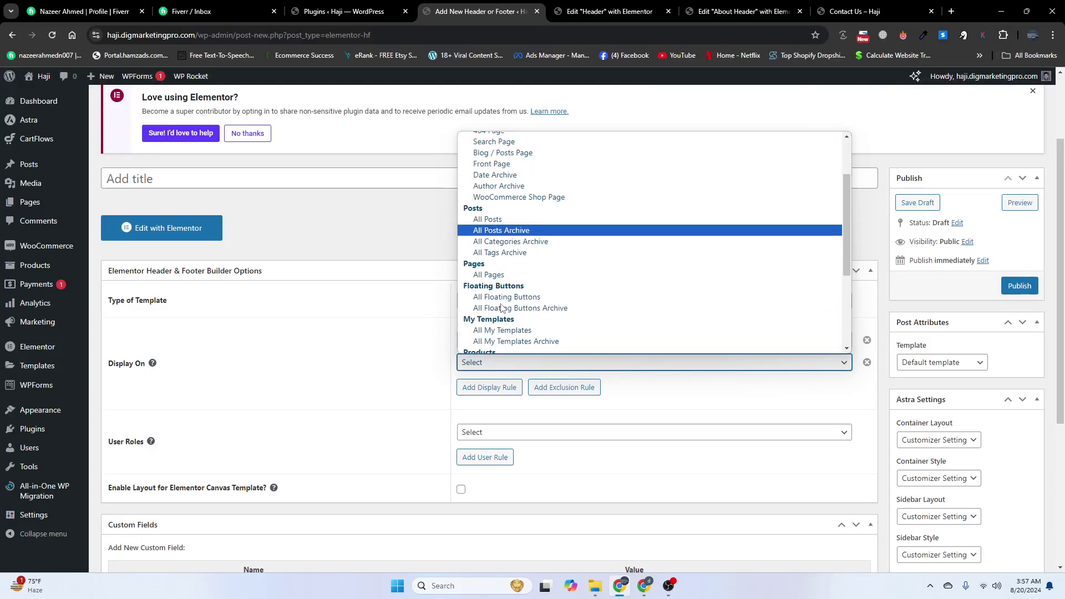
scroll(499, 278, "down", 2)
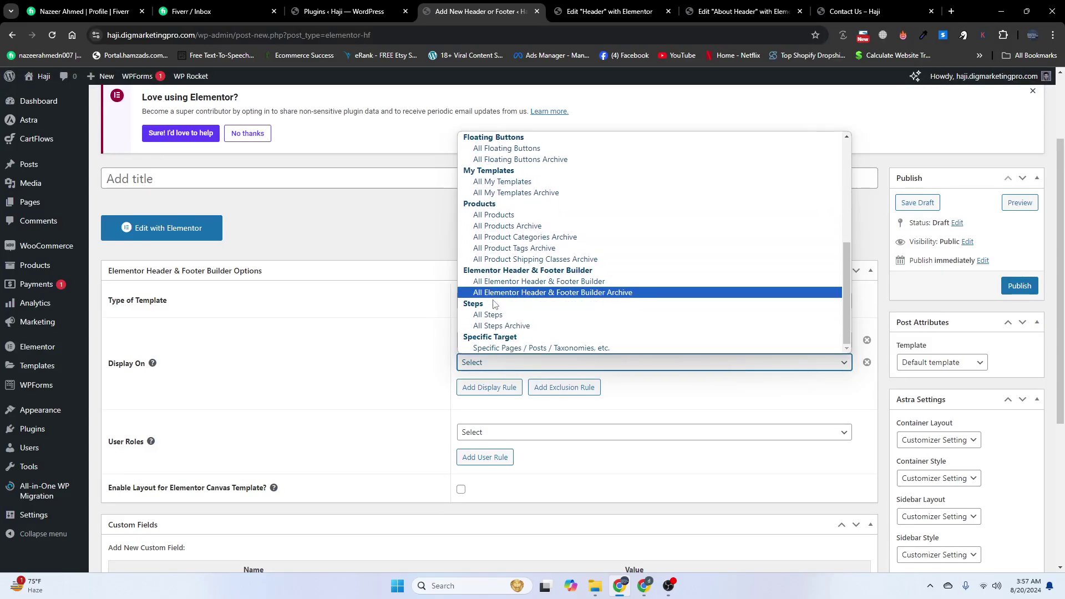
scroll(493, 311, "up", 5)
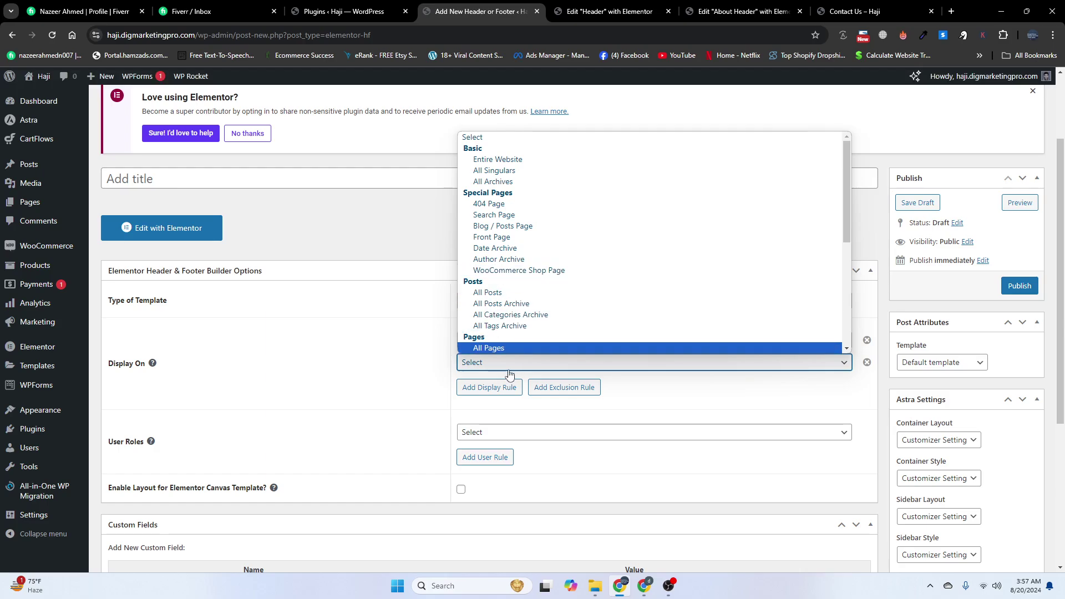
left_click(510, 434)
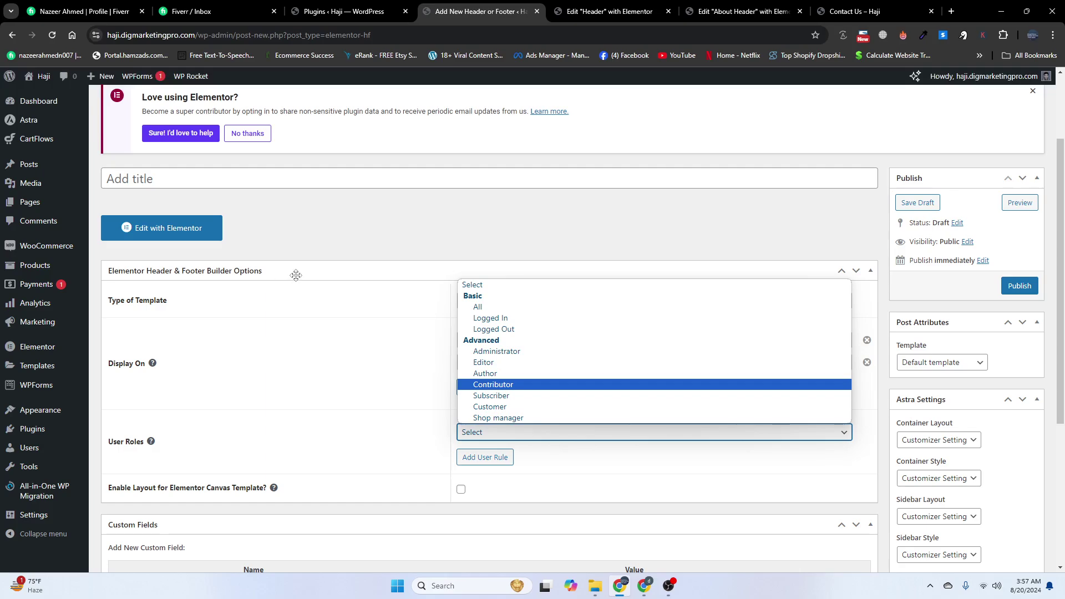
left_click(322, 237)
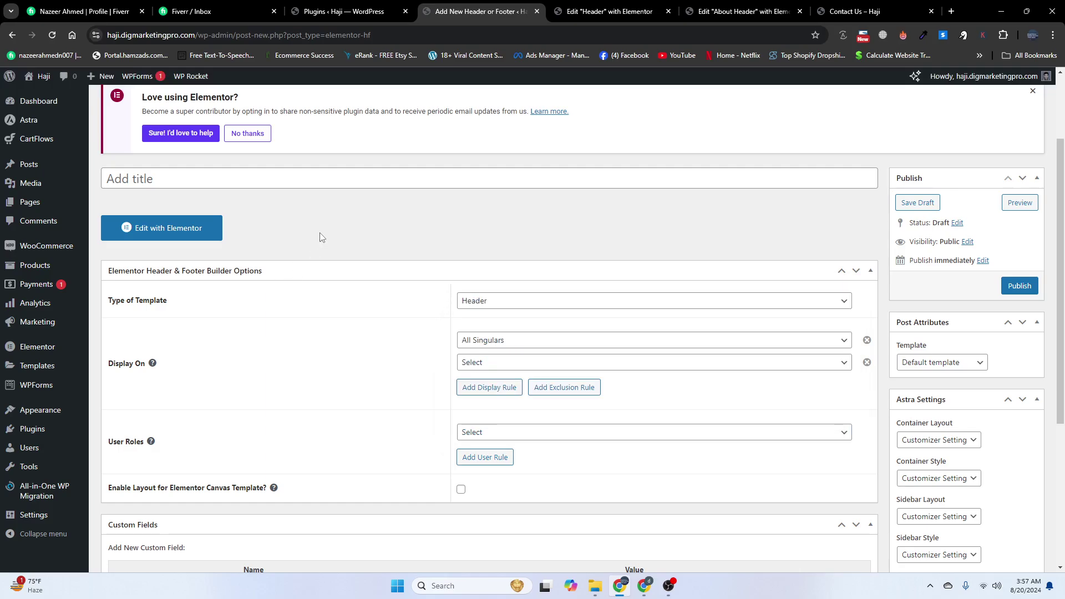